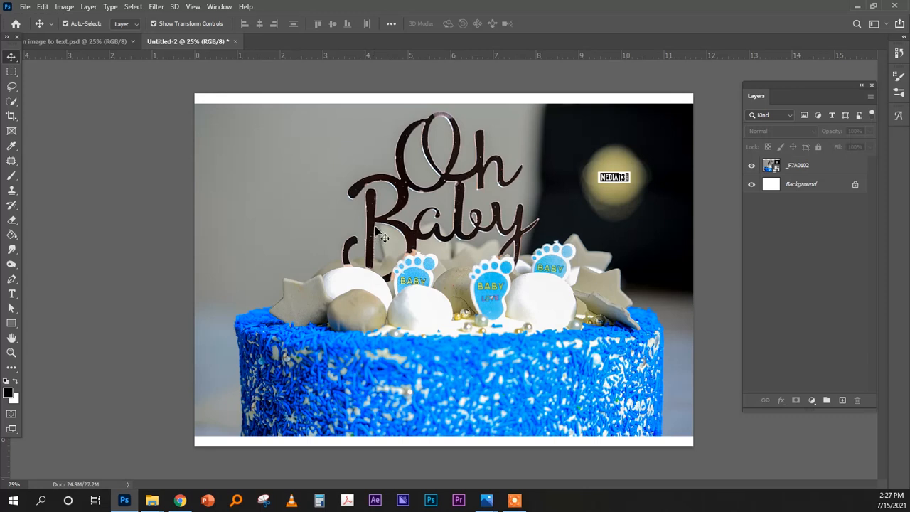
# - Add a text layer reading BABY in the photo's upper-left area and set its font to Impact
pyautogui.moveTo(12, 296); pyautogui.dragTo(51, 298)
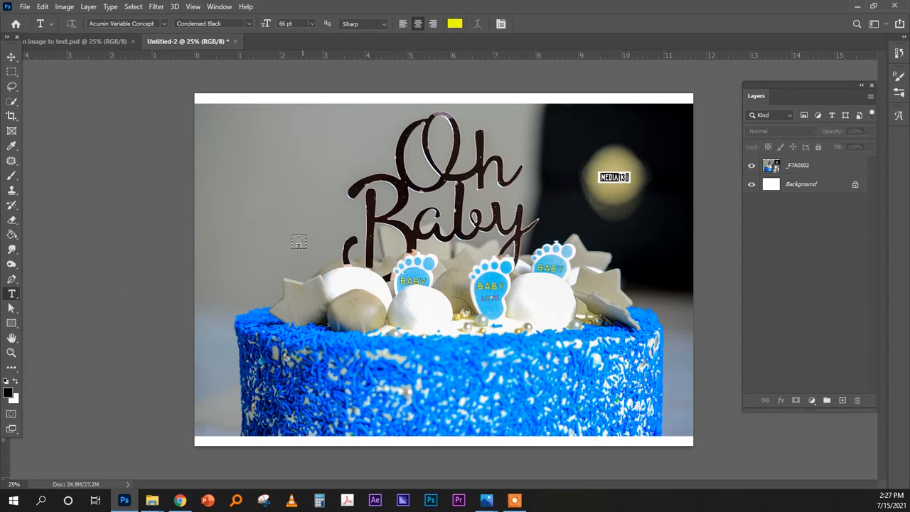
pyautogui.click(246, 150)
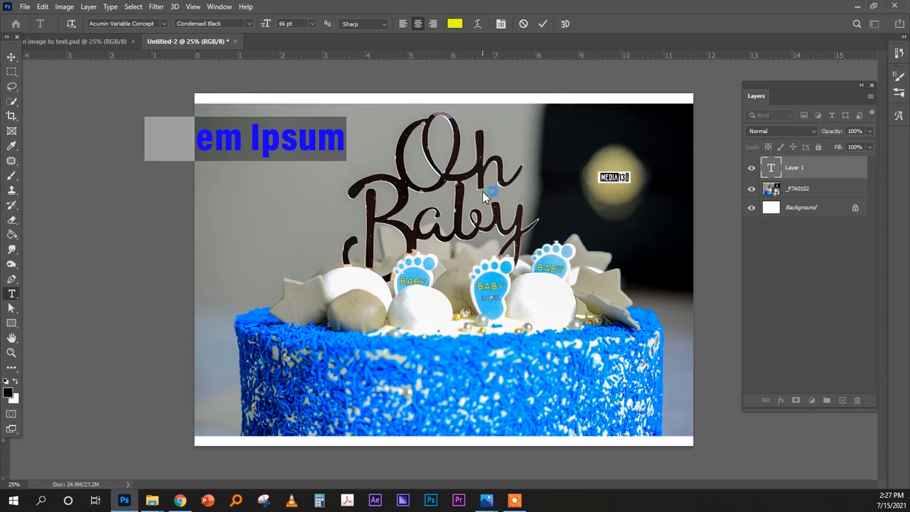
pyautogui.write('BABY')
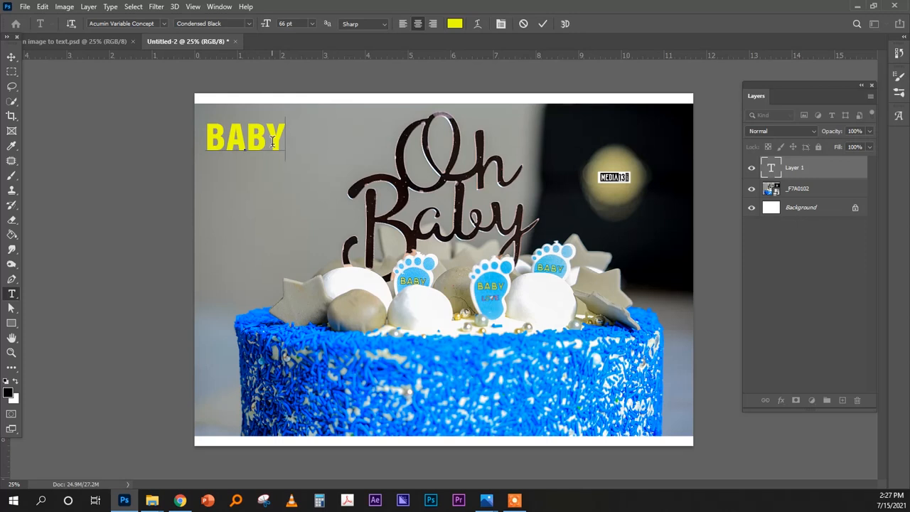
pyautogui.click(151, 23)
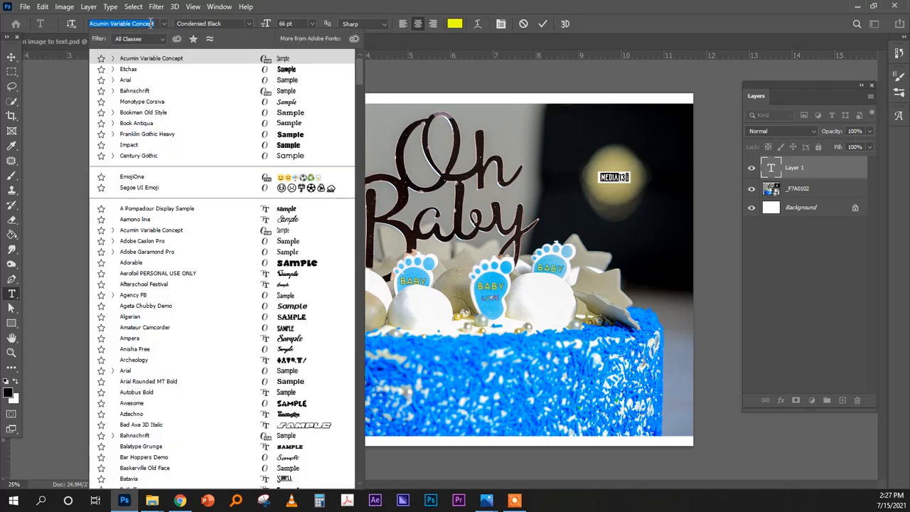
pyautogui.write('IMPA')
pyautogui.press('Return')
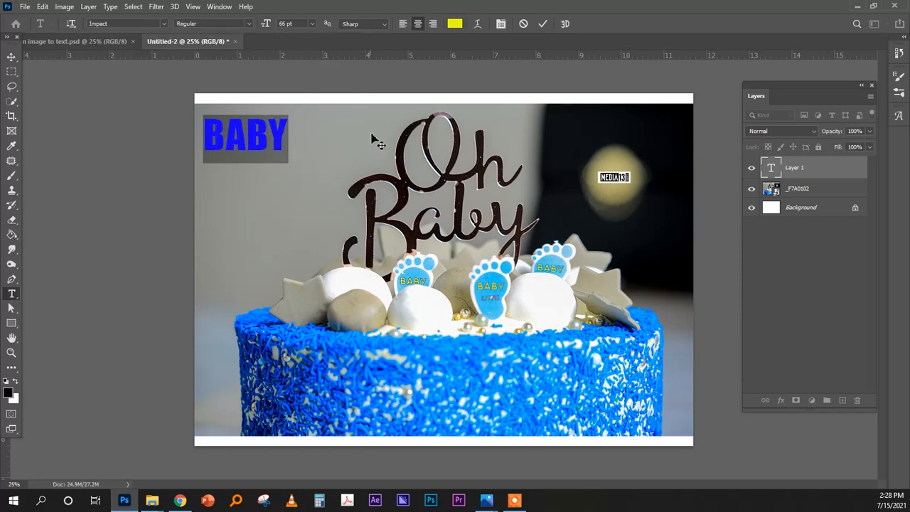
# - Enlarge the BABY text and place it across the middle of the cake photo, applying the transform
pyautogui.moveTo(233, 135); pyautogui.dragTo(436, 236)
pyautogui.moveTo(478, 215); pyautogui.dragTo(598, 146)
pyautogui.hotkey('ctrl', 't')
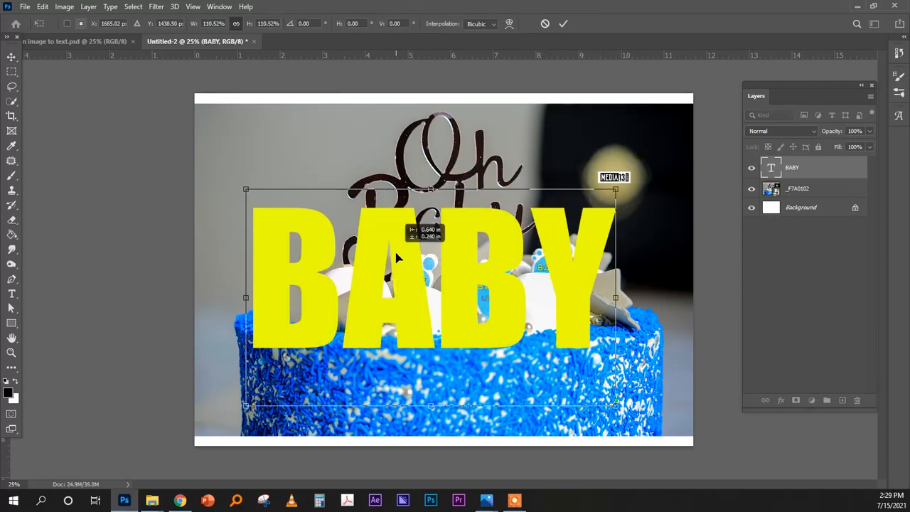
pyautogui.moveTo(397, 257)
pyautogui.mouseDown()
pyautogui.moveTo(395, 273)
pyautogui.moveTo(403, 257)
pyautogui.moveTo(411, 264)
pyautogui.mouseUp()
pyautogui.moveTo(613, 220); pyautogui.dragTo(626, 204)
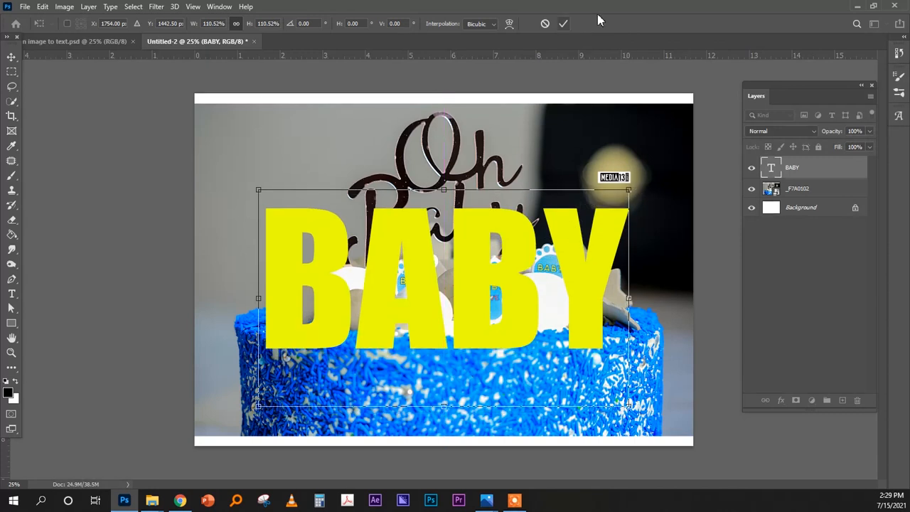
pyautogui.click(564, 24)
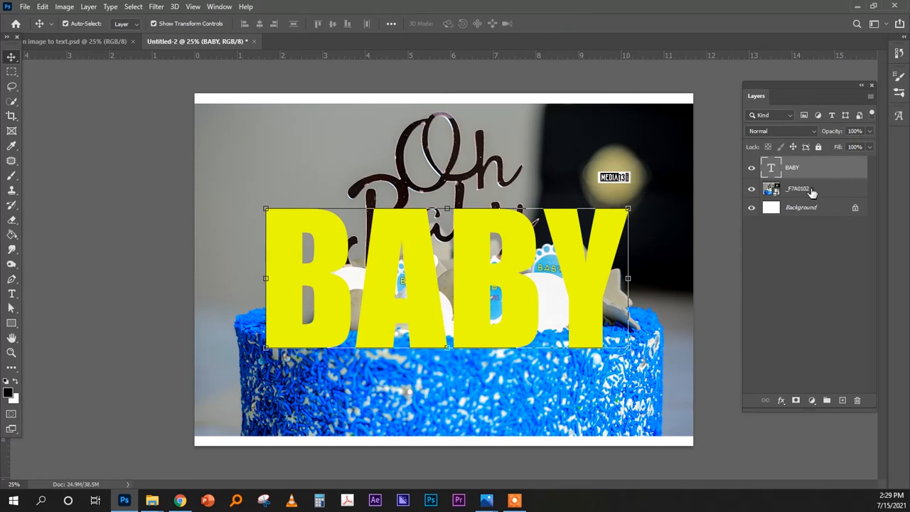
# - Rename the cake photo layer to IMAGE
pyautogui.click(810, 191)
pyautogui.doubleClick(798, 188)
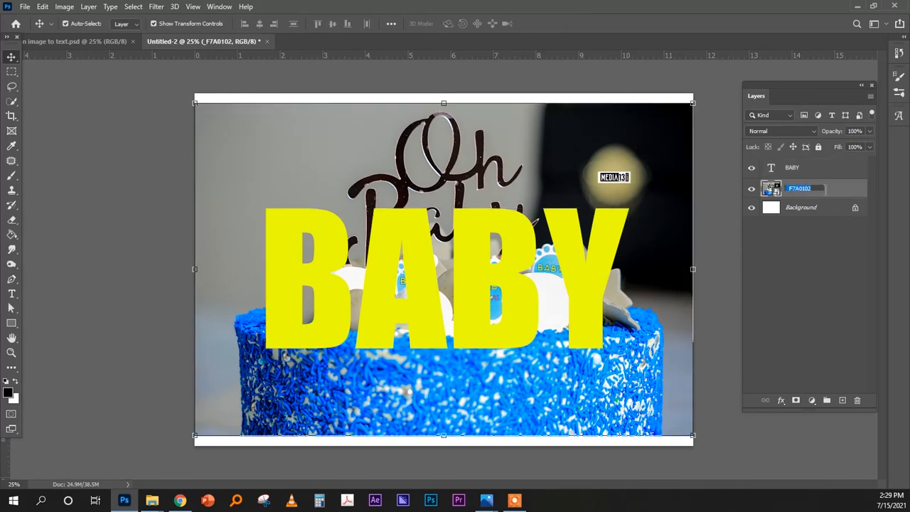
pyautogui.write('IMAGE')
pyautogui.press('Return')
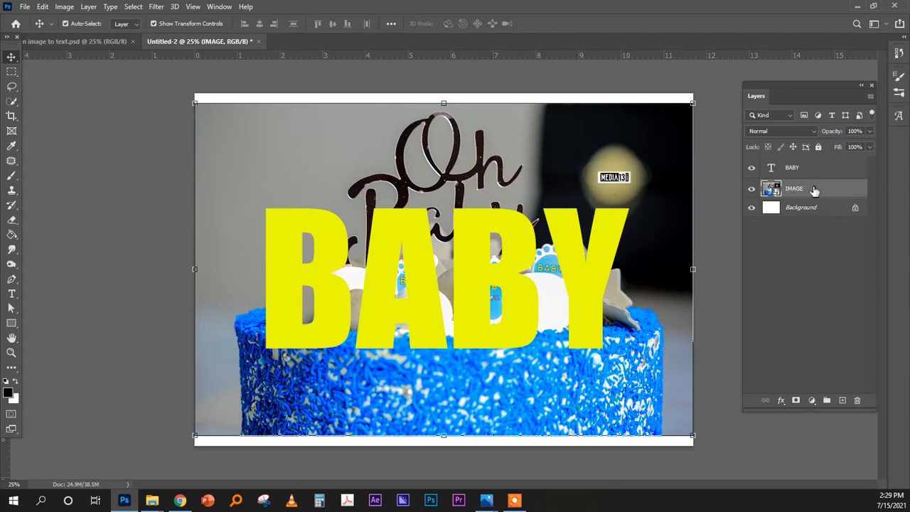
# - Move the IMAGE layer above the BABY text layer and create a clipping mask from it
pyautogui.moveTo(823, 190)
pyautogui.mouseDown()
pyautogui.moveTo(822, 163)
pyautogui.moveTo(823, 182)
pyautogui.mouseUp()
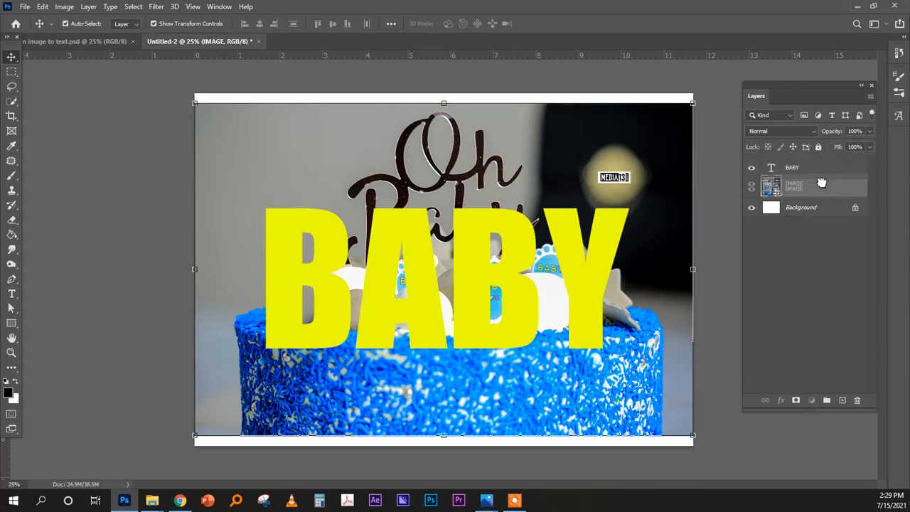
pyautogui.moveTo(822, 182); pyautogui.dragTo(832, 163)
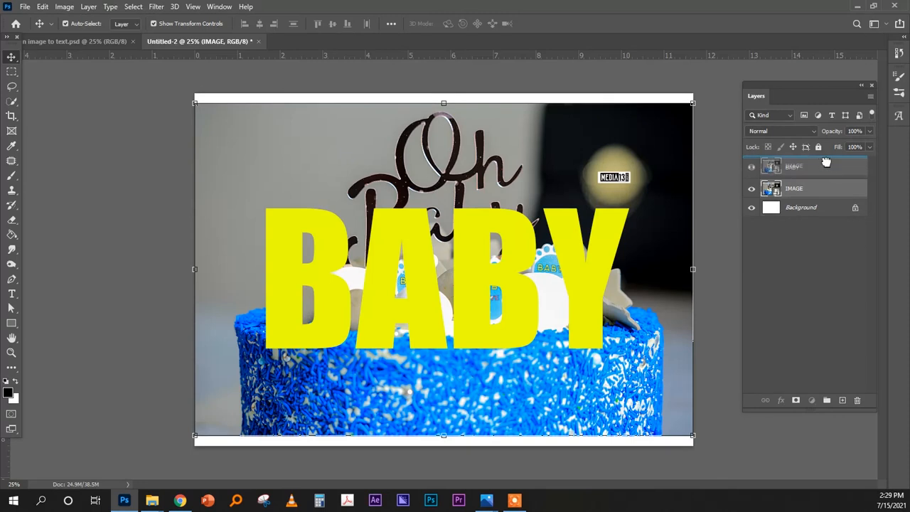
pyautogui.moveTo(827, 163); pyautogui.dragTo(827, 164)
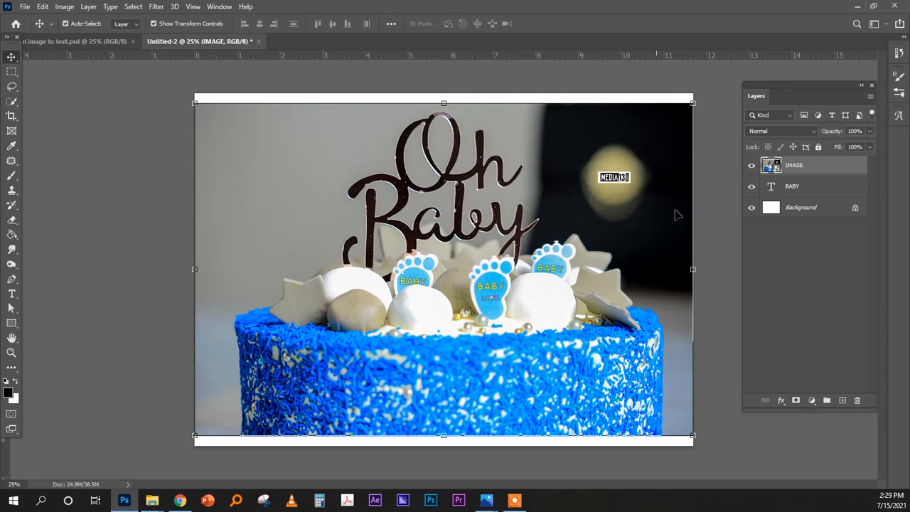
pyautogui.rightClick(825, 169)
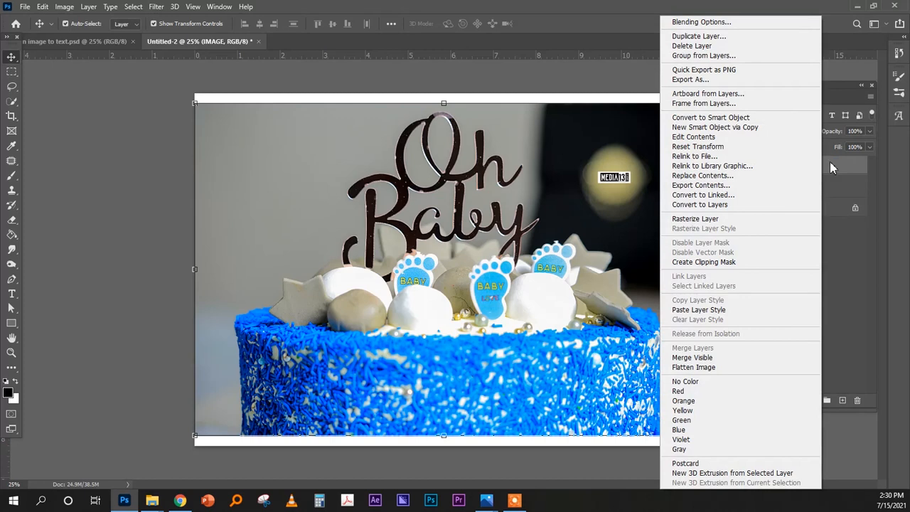
pyautogui.click(709, 263)
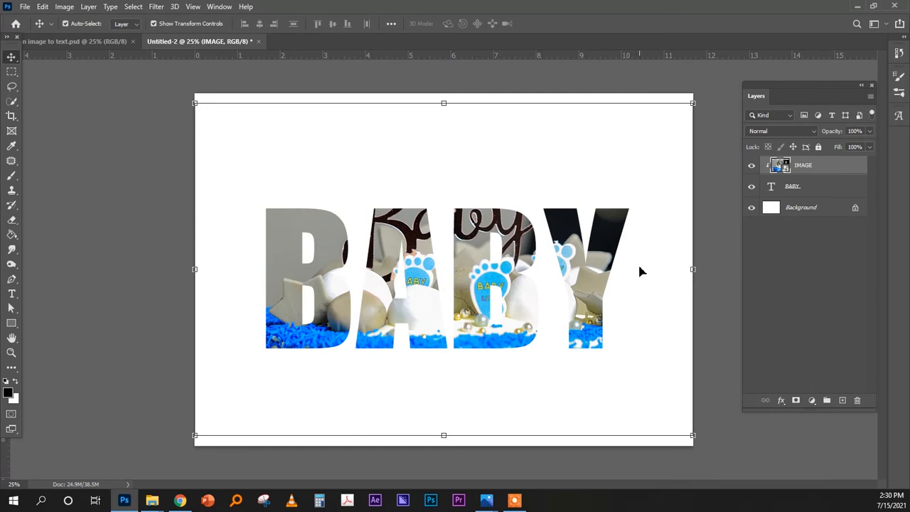
# - Scale the clipped IMAGE layer to 14.45% and reposition it inside the BABY letters
pyautogui.moveTo(510, 238); pyautogui.dragTo(529, 234)
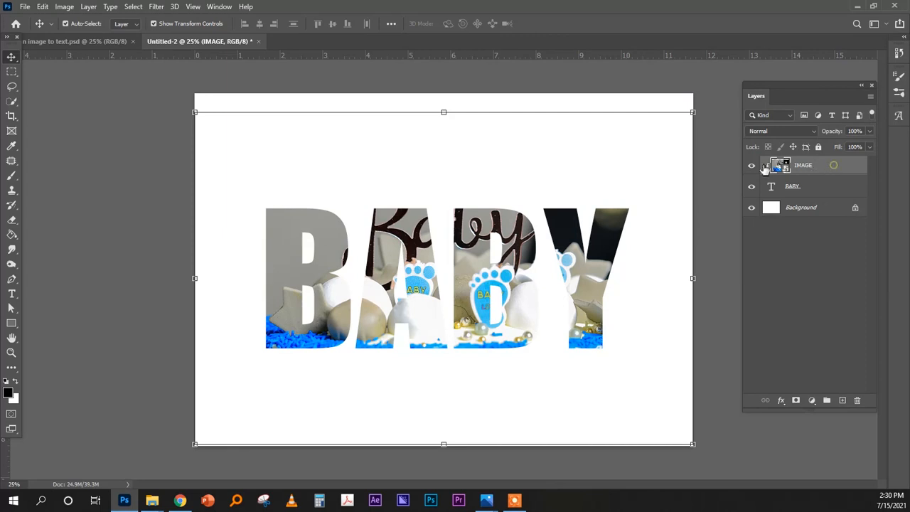
pyautogui.moveTo(688, 115); pyautogui.dragTo(684, 142)
pyautogui.moveTo(599, 279); pyautogui.dragTo(599, 262)
pyautogui.moveTo(673, 111)
pyautogui.mouseDown()
pyautogui.moveTo(662, 118)
pyautogui.moveTo(679, 107)
pyautogui.moveTo(672, 110)
pyautogui.moveTo(677, 95)
pyautogui.moveTo(668, 113)
pyautogui.mouseUp()
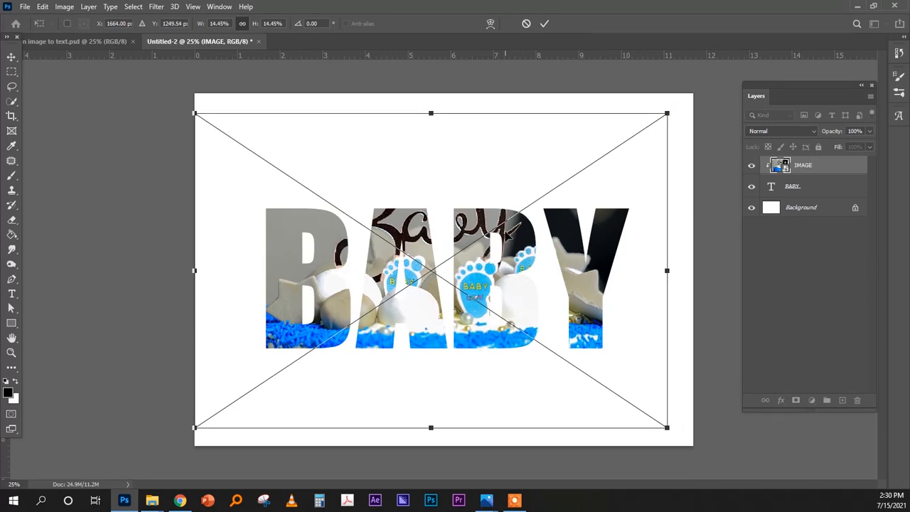
pyautogui.moveTo(512, 235); pyautogui.dragTo(511, 234)
pyautogui.click(809, 169)
pyautogui.click(568, 75)
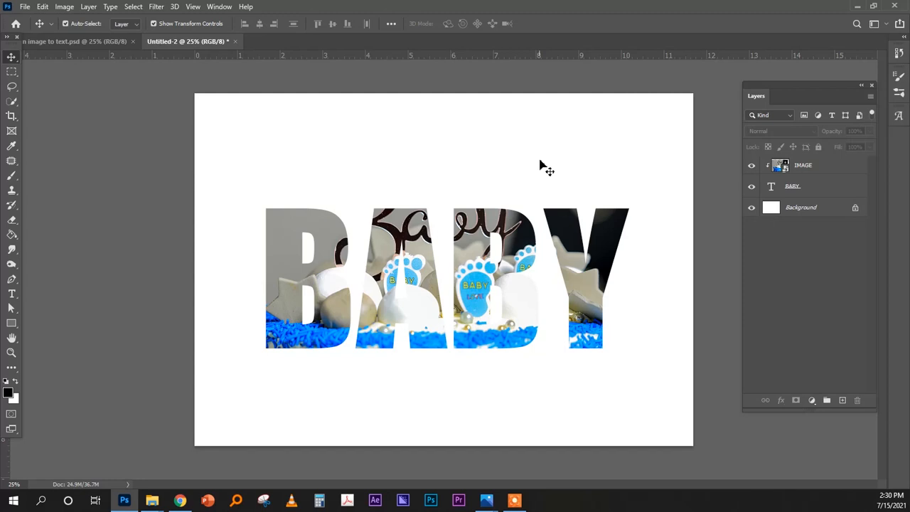
# - Unlock the white background layer and set the foreground color to bright yellow (#fefb00)
pyautogui.click(825, 207)
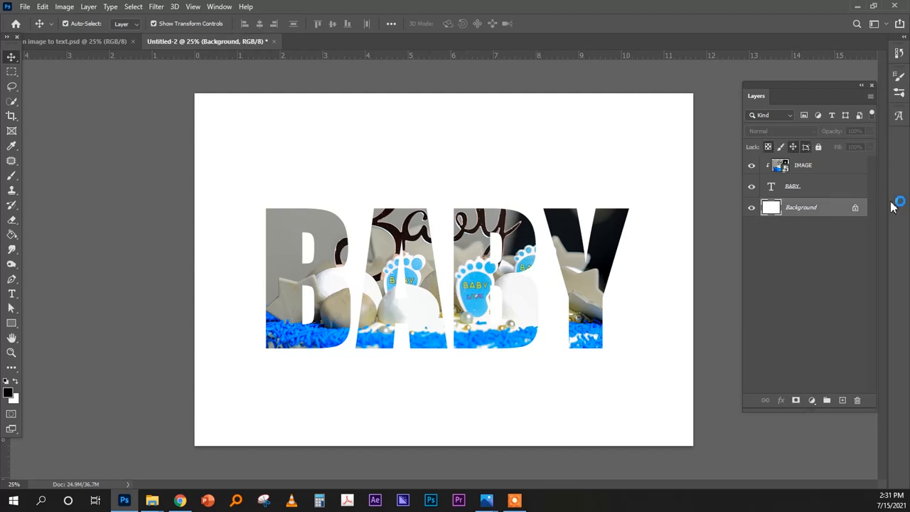
pyautogui.click(855, 208)
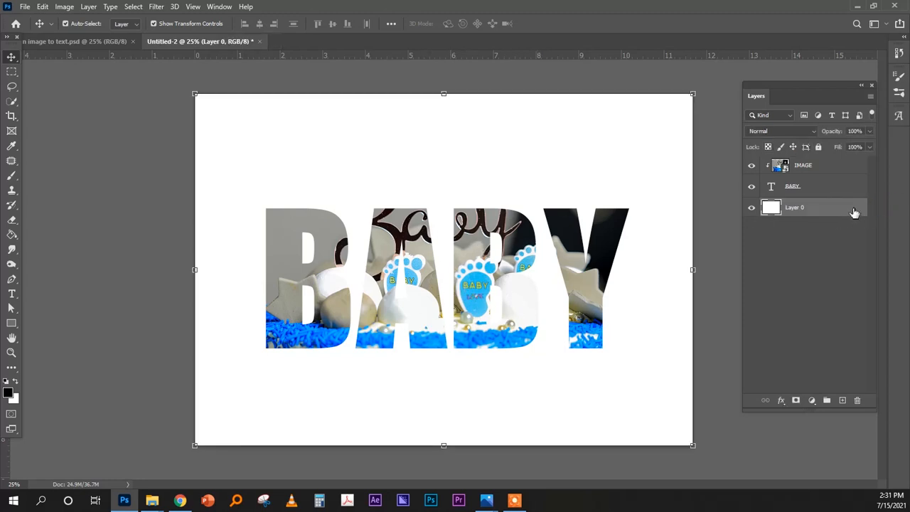
pyautogui.click(9, 393)
pyautogui.click(693, 261)
pyautogui.click(749, 267)
pyautogui.moveTo(721, 172); pyautogui.dragTo(752, 147)
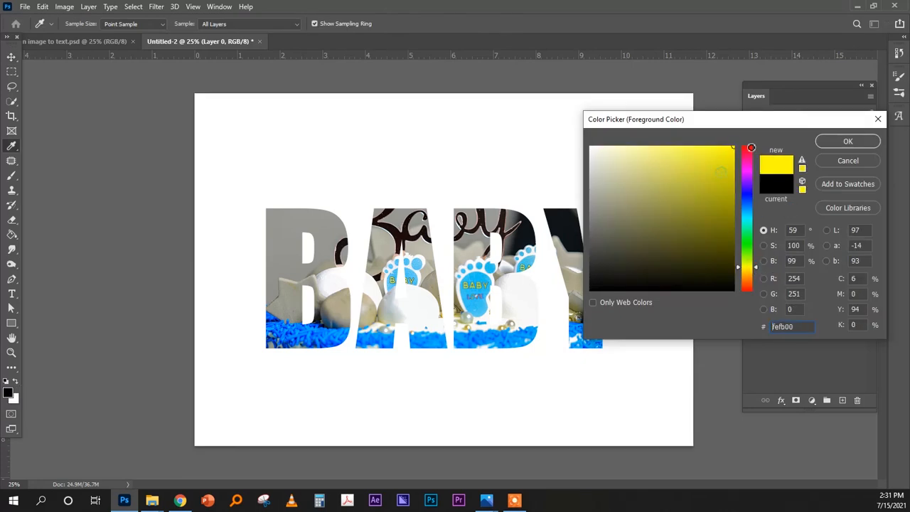
pyautogui.click(848, 140)
# - Fill the unlocked background layer with the yellow foreground color using the Paint Bucket tool, leaving no layer selected
pyautogui.rightClick(11, 241)
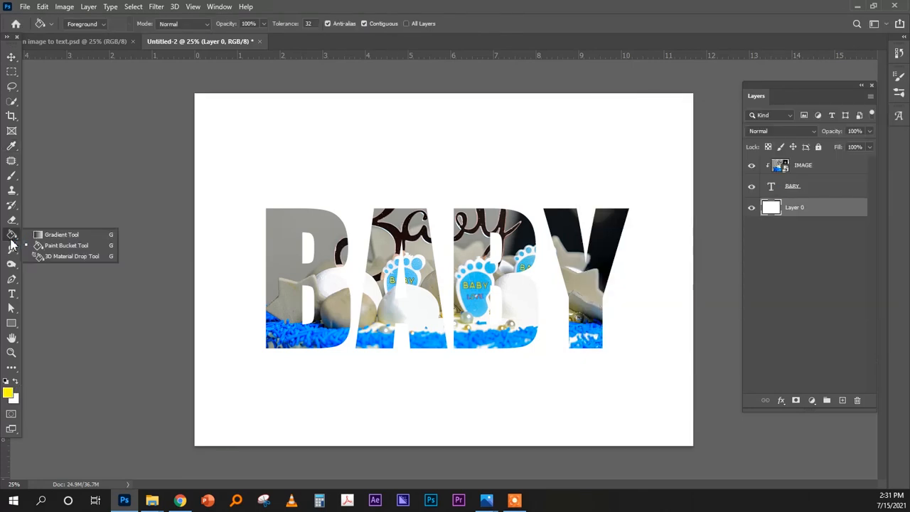
pyautogui.click(66, 245)
pyautogui.click(477, 210)
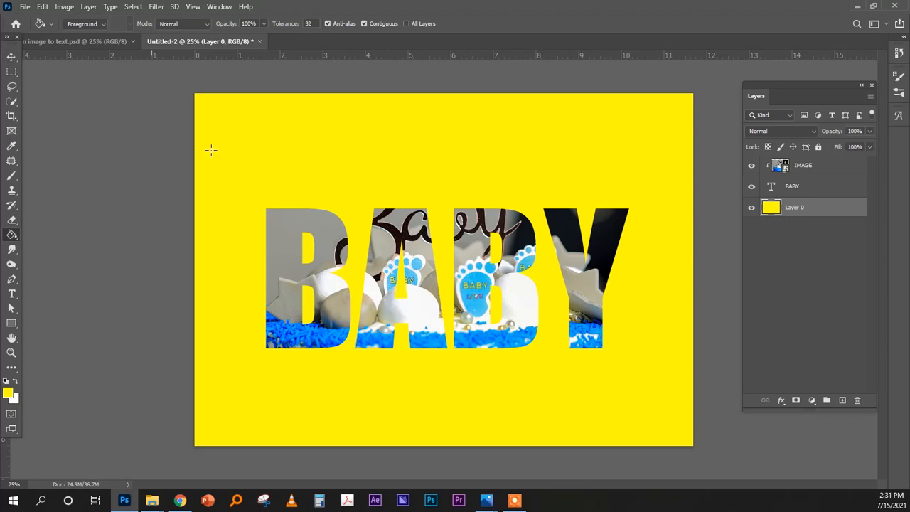
pyautogui.press('v')
pyautogui.click(715, 267)
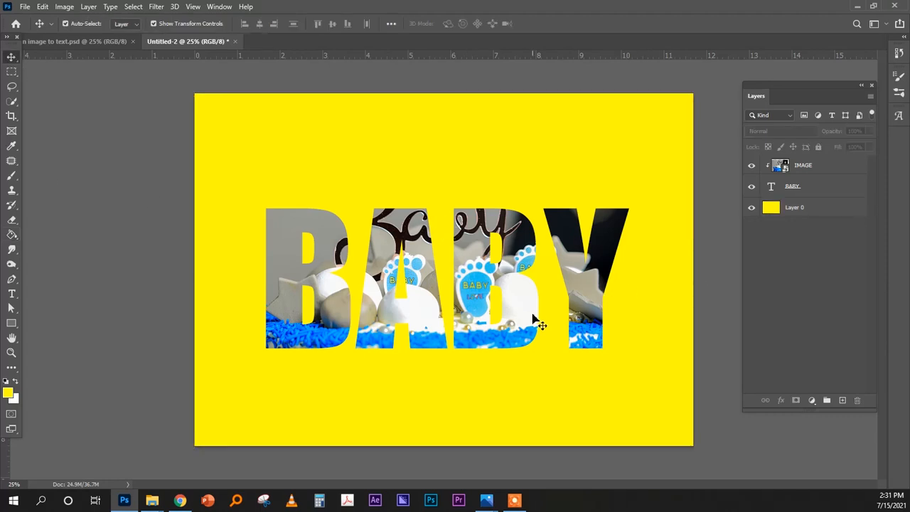
pyautogui.click(504, 283)
pyautogui.moveTo(664, 114)
pyautogui.mouseDown()
pyautogui.moveTo(655, 129)
pyautogui.moveTo(677, 125)
pyautogui.mouseUp()
pyautogui.press('Return')
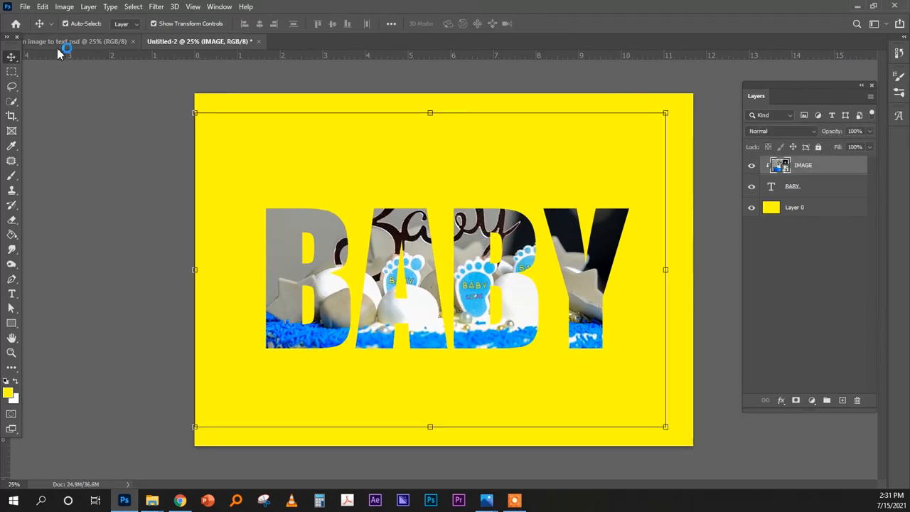
# - Review the finished example design in the other open document and return to the Untitled-2 document
pyautogui.click(68, 45)
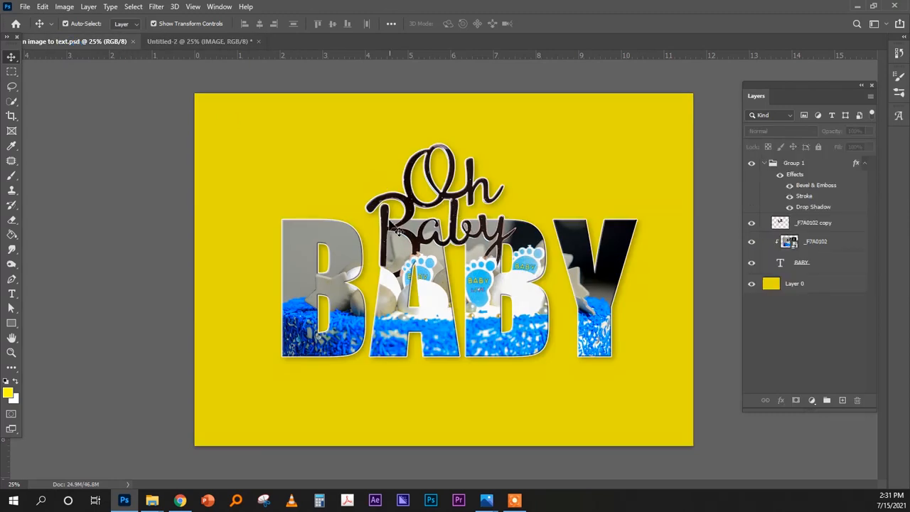
pyautogui.click(192, 42)
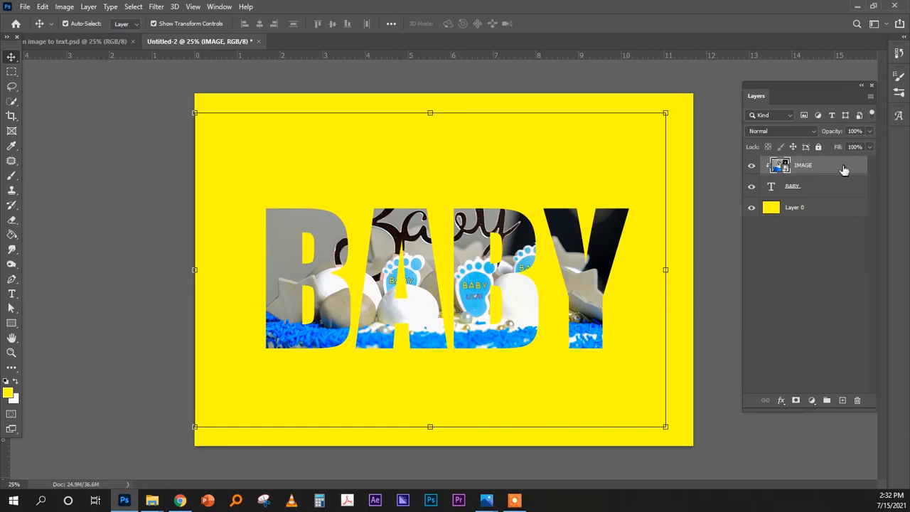
# - Duplicate the IMAGE layer and release the copy from the clipping mask
pyautogui.hotkey('ctrl', 'j')
pyautogui.hotkey('ctrl', 'alt', 'g')
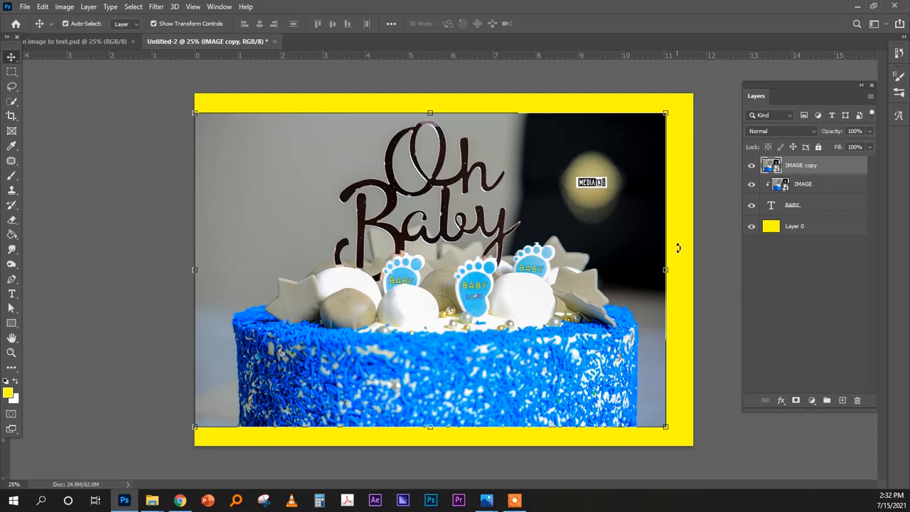
# - Lower the opacity of the IMAGE copy layer to 57%
pyautogui.click(870, 132)
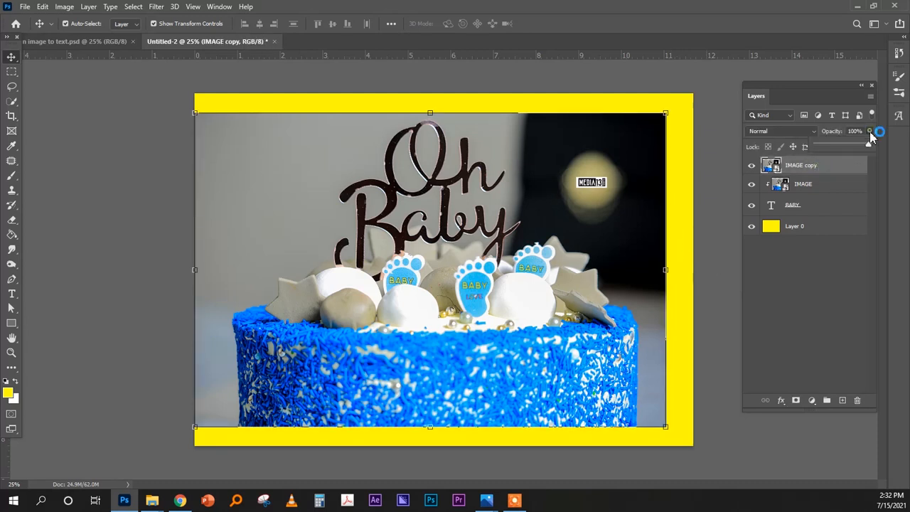
pyautogui.moveTo(871, 145)
pyautogui.mouseDown()
pyautogui.moveTo(845, 151)
pyautogui.moveTo(868, 149)
pyautogui.mouseUp()
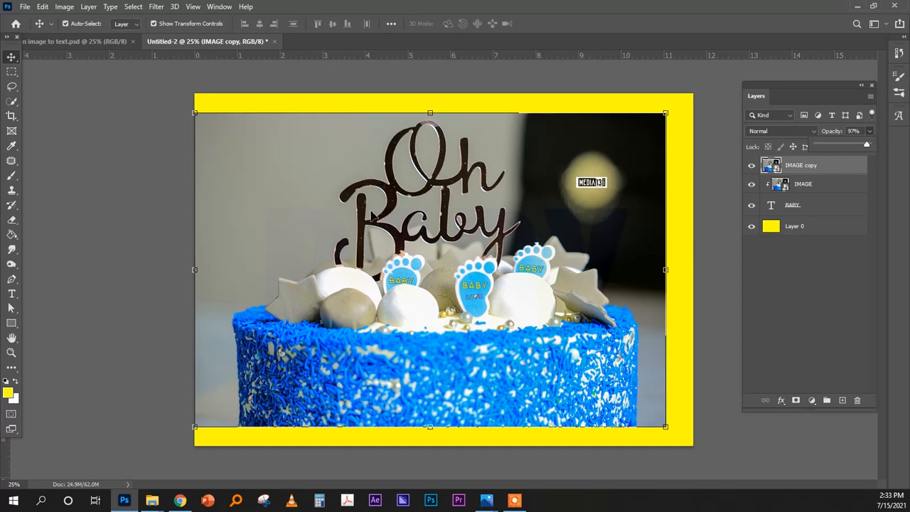
pyautogui.press('5')
pyautogui.press('7')
# - Activate the Pen tool for tracing the "Oh" lettering and restore the IMAGE copy layer's opacity to 100%
pyautogui.press('z')
pyautogui.moveTo(466, 146); pyautogui.dragTo(506, 154)
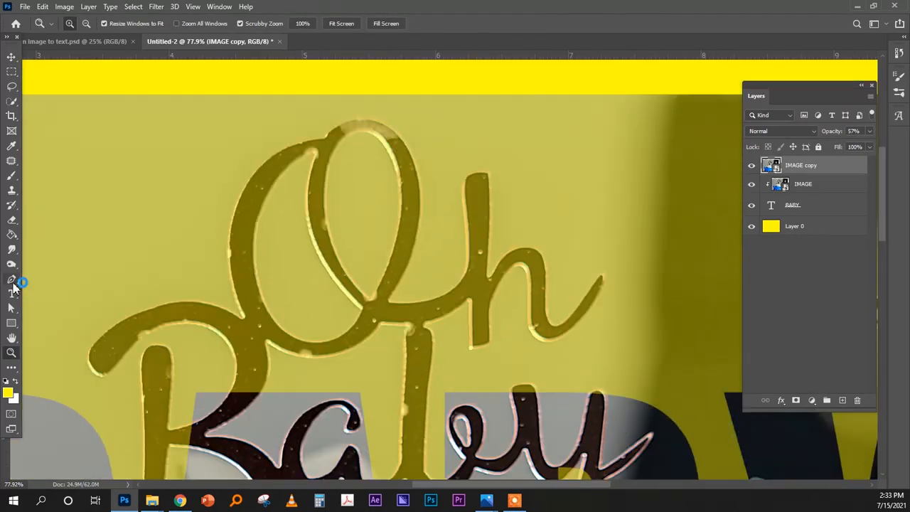
pyautogui.click(11, 279)
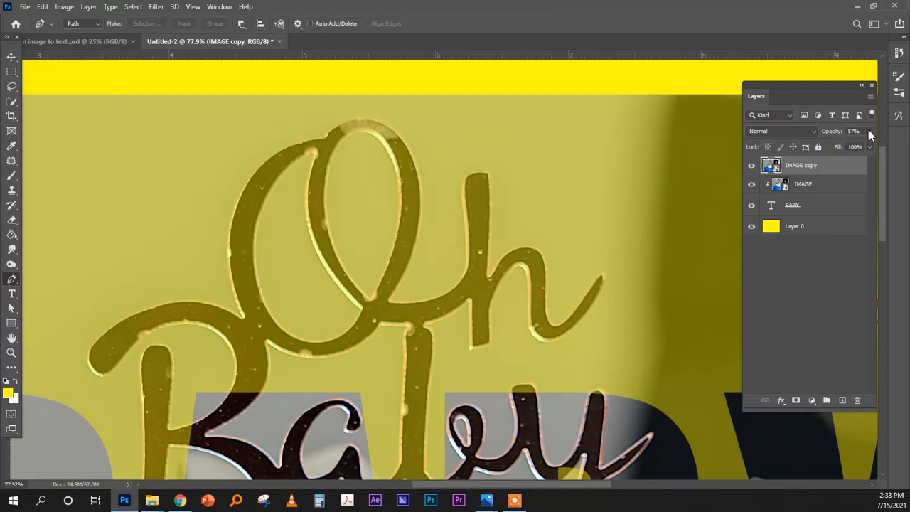
pyautogui.moveTo(870, 133); pyautogui.dragTo(877, 145)
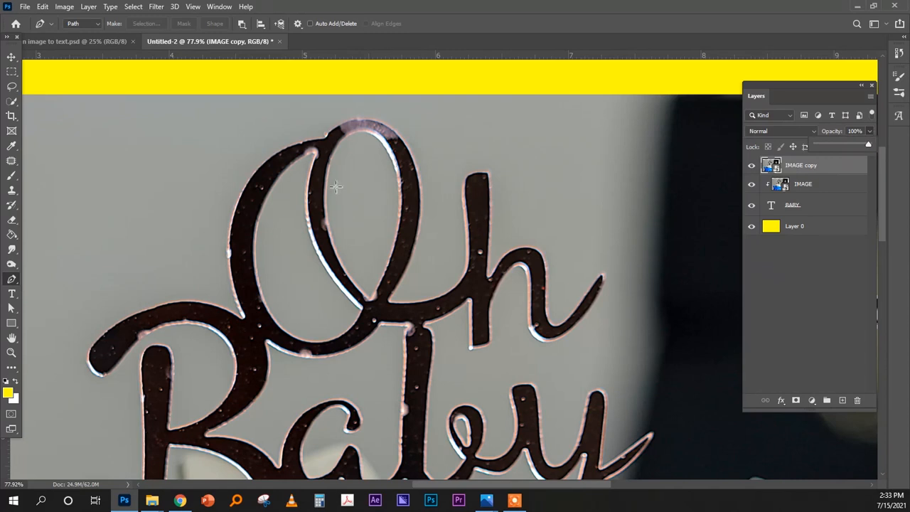
# - Trace the outer outline of the "Oh Baby" topper as a closed path with the Pen tool
pyautogui.click(325, 133)
pyautogui.moveTo(366, 116); pyautogui.dragTo(375, 120)
pyautogui.hotkey('ctrl', 'z')
pyautogui.moveTo(409, 146); pyautogui.dragTo(423, 171)
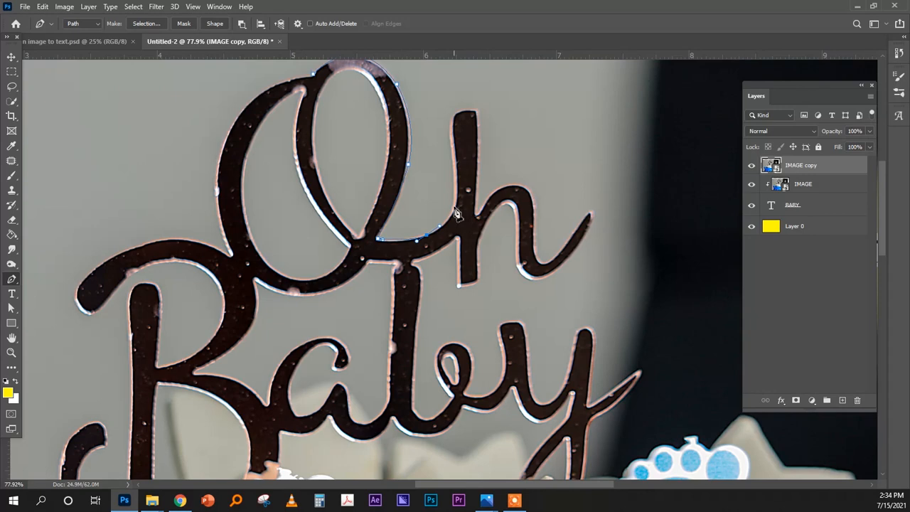
pyautogui.hotkey('ctrl', '+')
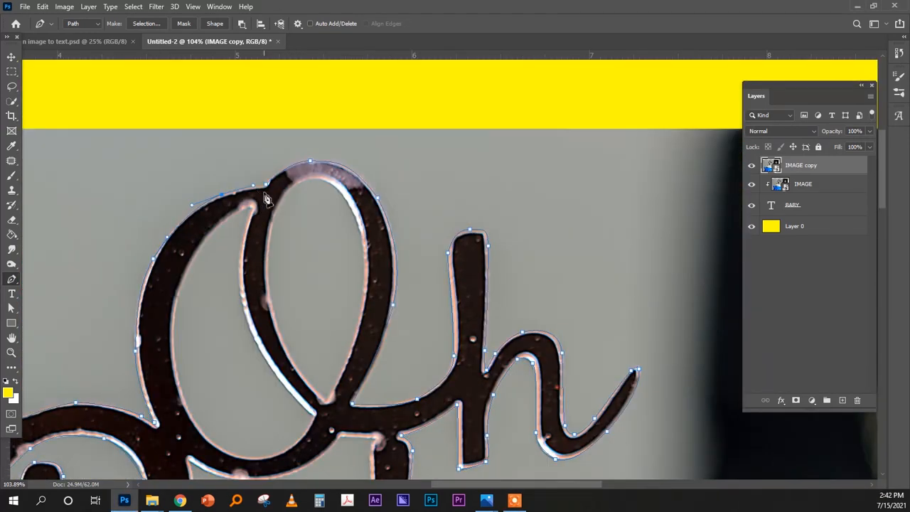
# - Convert the topper path into a new anti-aliased selection with a feather radius of 0 pixels and invert it
pyautogui.rightClick(268, 193)
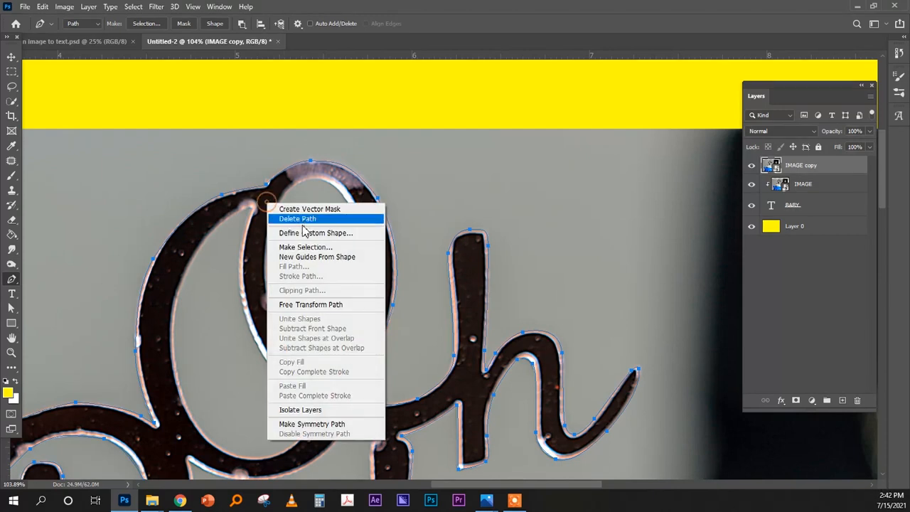
pyautogui.click(306, 247)
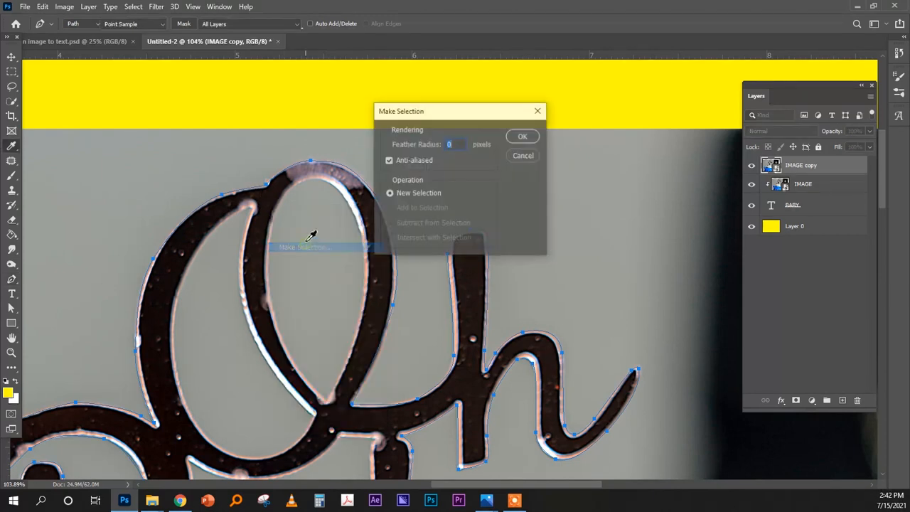
pyautogui.click(524, 138)
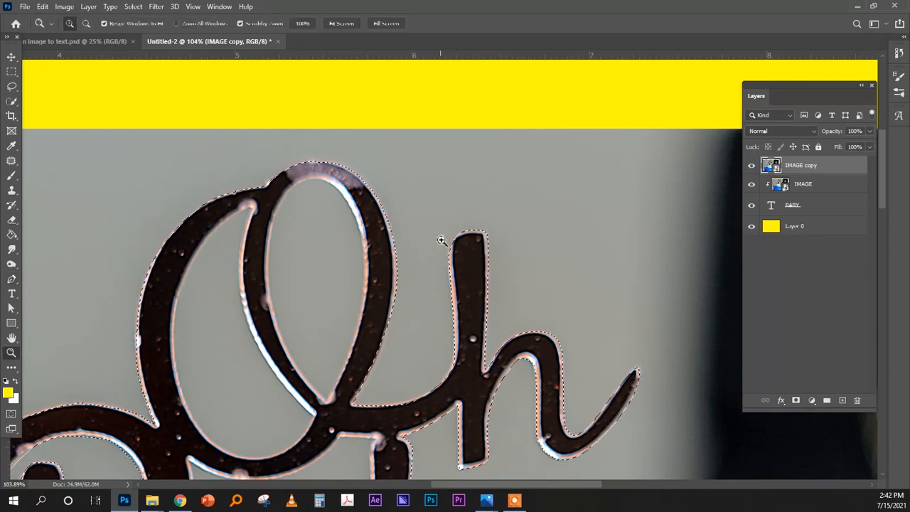
pyautogui.press('z')
pyautogui.moveTo(444, 240); pyautogui.dragTo(459, 286)
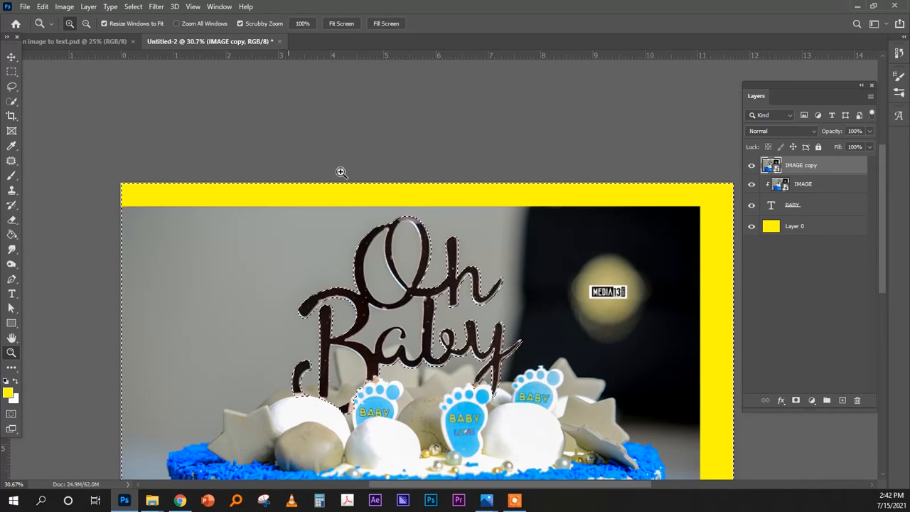
# - Rasterize the IMAGE copy layer, delete everything outside the topper outline from it and clear the selection
pyautogui.rightClick(827, 166)
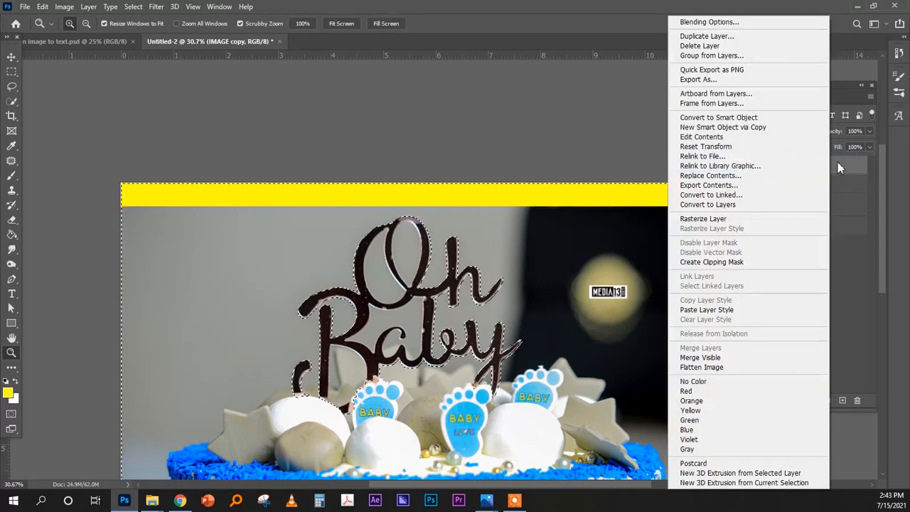
pyautogui.click(844, 166)
pyautogui.rightClick(844, 166)
pyautogui.click(702, 219)
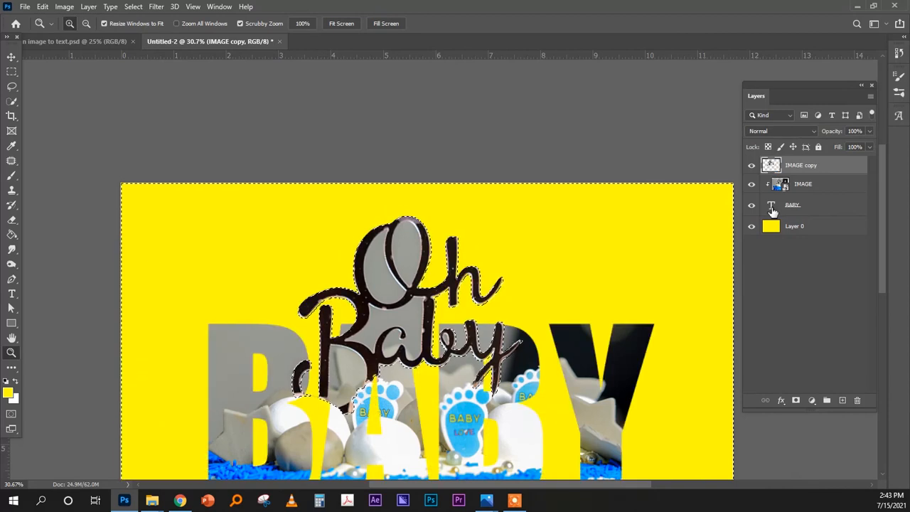
pyautogui.hotkey('ctrl', 'd')
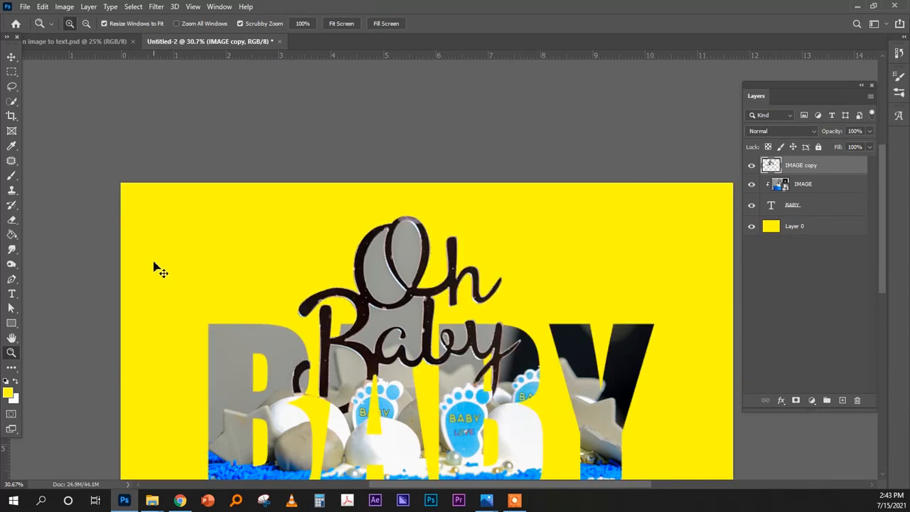
# - Remove the gray areas enclosed by the "O" and the Baby lettering with the Magic Eraser at tolerance 32
pyautogui.moveTo(343, 325); pyautogui.dragTo(276, 257)
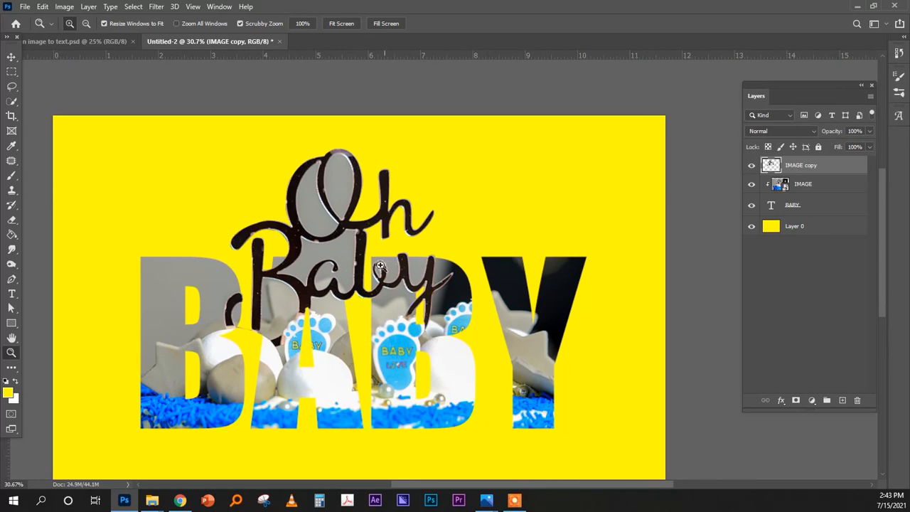
pyautogui.click(11, 56)
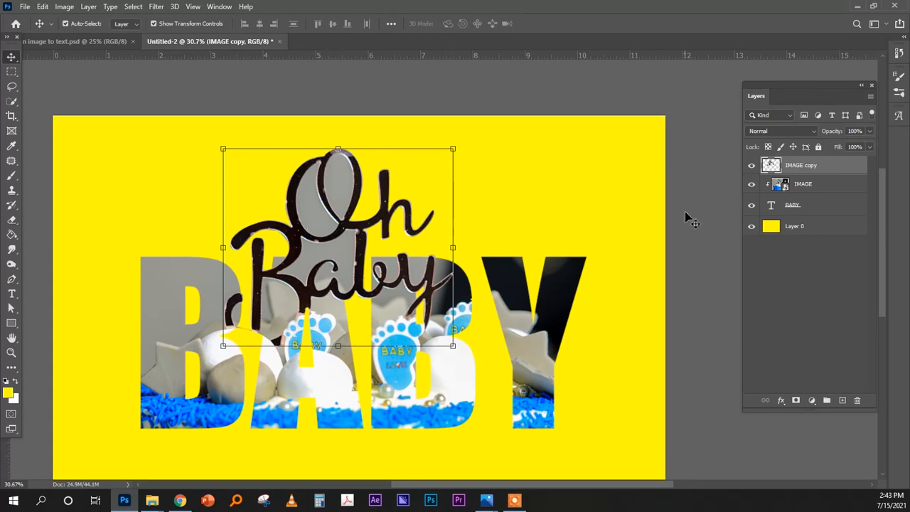
pyautogui.rightClick(14, 222)
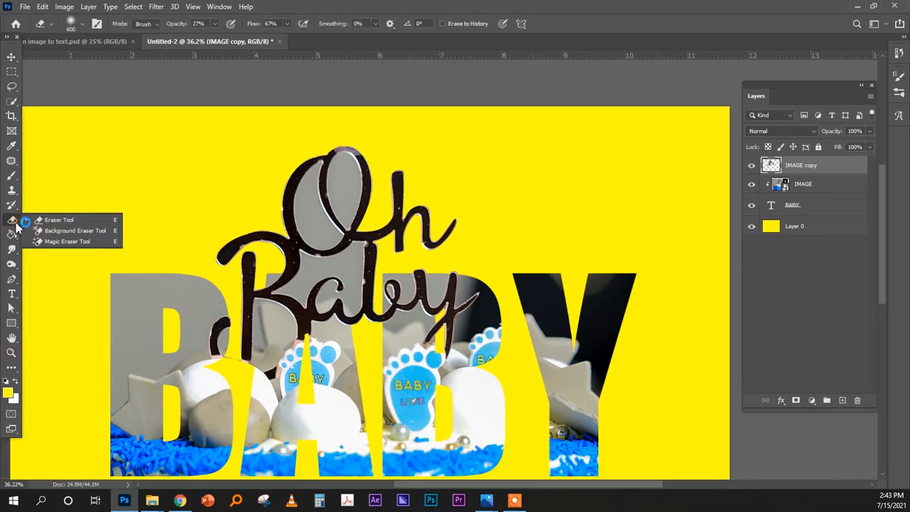
pyautogui.click(77, 242)
pyautogui.click(348, 179)
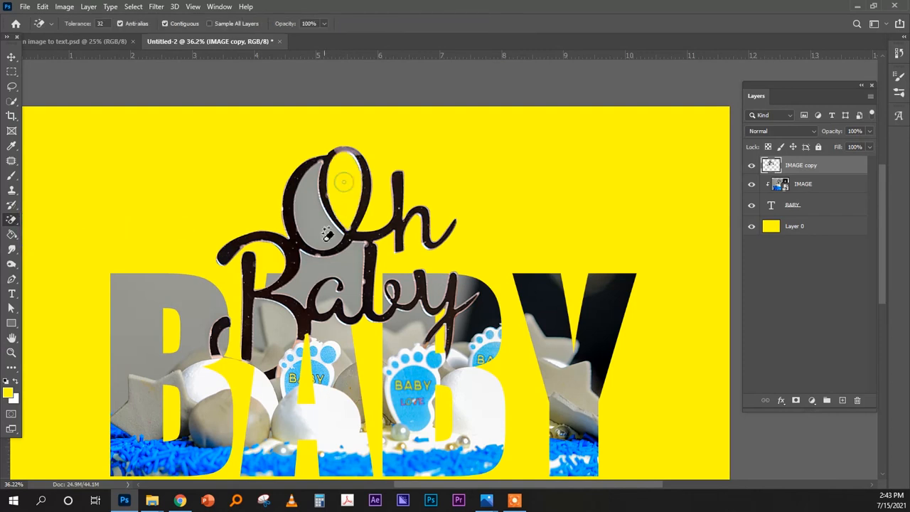
pyautogui.click(313, 222)
pyautogui.click(346, 266)
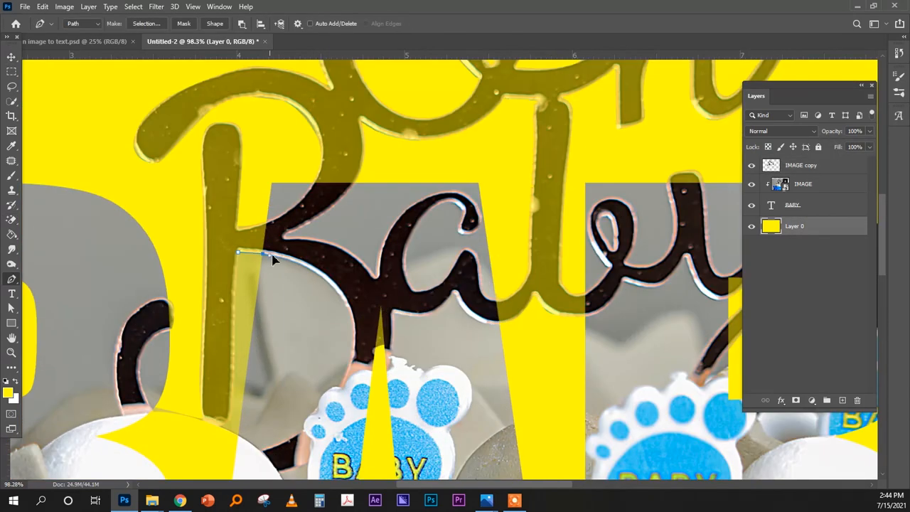
# - Trace the opening in the lower part of the script B, select it and delete it from the IMAGE copy layer
pyautogui.click(332, 287)
pyautogui.click(357, 314)
pyautogui.click(353, 348)
pyautogui.click(260, 452)
pyautogui.click(222, 431)
pyautogui.click(238, 253)
pyautogui.rightClick(251, 286)
pyautogui.click(288, 88)
pyautogui.click(801, 165)
pyautogui.press('Delete')
pyautogui.hotkey('ctrl', 'd')
pyautogui.hotkey('ctrl', '-')
pyautogui.hotkey('ctrl', '-')
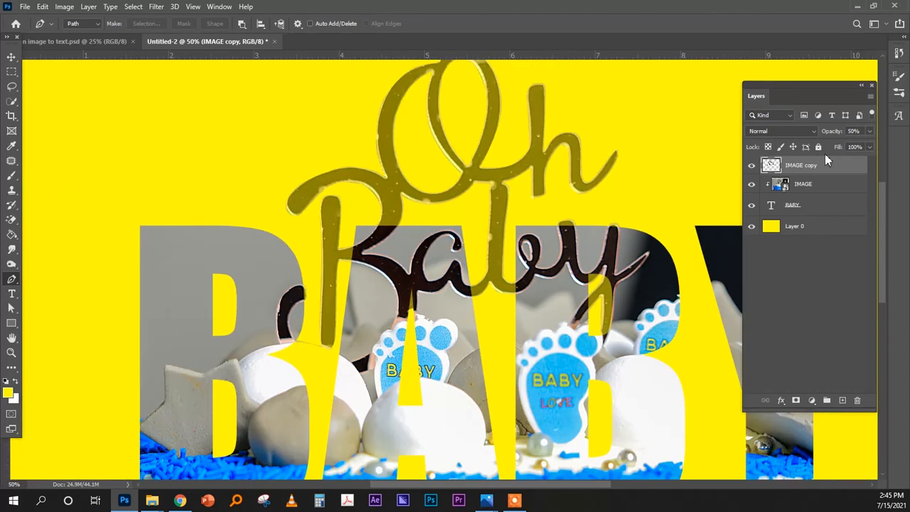
# - Restore the IMAGE copy layer to 100% opacity, then trace and delete the small leftover area beside the base of the script B
pyautogui.click(870, 131)
pyautogui.moveTo(844, 144); pyautogui.dragTo(871, 144)
pyautogui.click(298, 339)
pyautogui.moveTo(293, 344); pyautogui.dragTo(293, 349)
pyautogui.moveTo(307, 356); pyautogui.dragTo(311, 355)
pyautogui.click(322, 345)
pyautogui.click(298, 338)
pyautogui.rightClick(305, 341)
pyautogui.click(349, 142)
pyautogui.click(525, 148)
pyautogui.press('Delete')
pyautogui.hotkey('ctrl', 'd')
pyautogui.press('v')
pyautogui.hotkey('ctrl', '0')
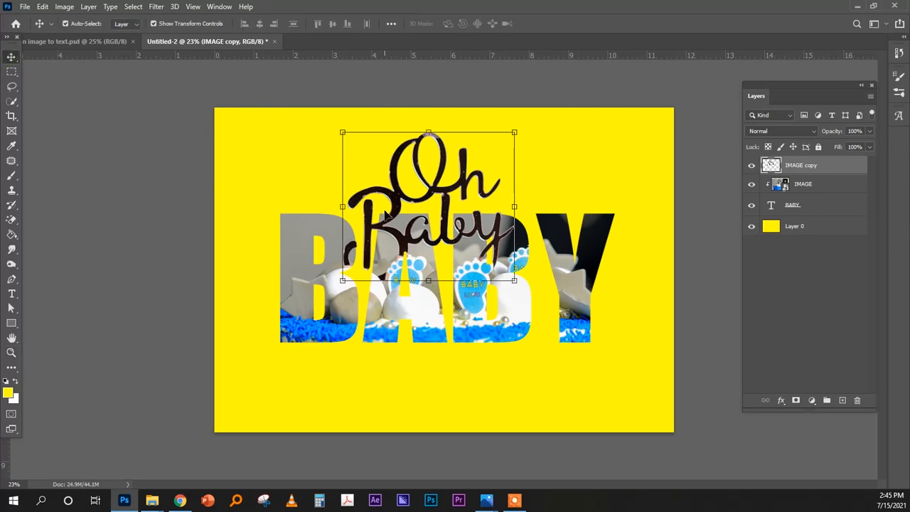
pyautogui.click(266, 145)
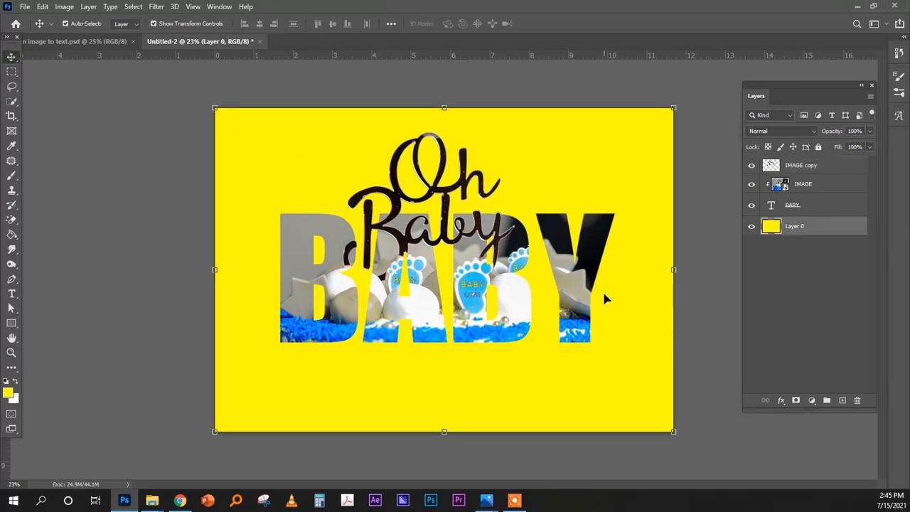
pyautogui.click(708, 163)
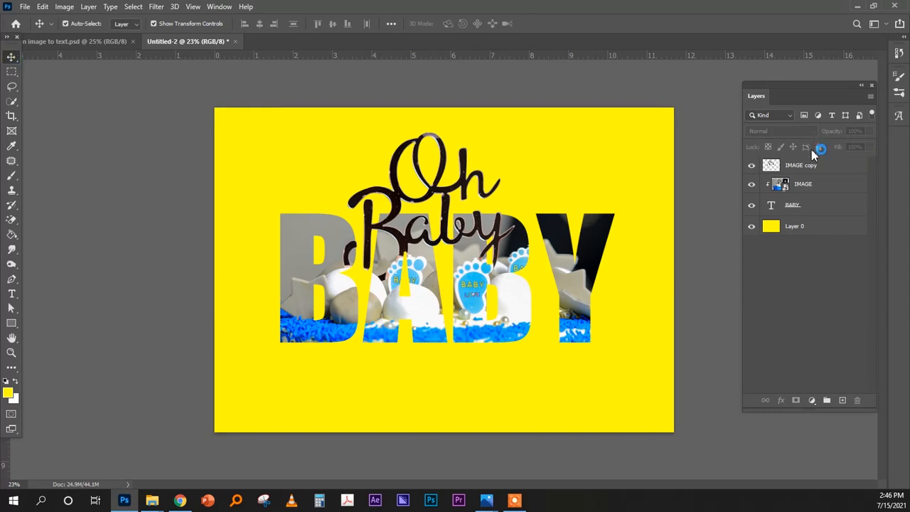
# - Move the IMAGE copy, IMAGE and BABY layers together slightly down and to the right on the yellow background
pyautogui.click(818, 168)
pyautogui.keyDown('shift'); pyautogui.click(834, 212); pyautogui.keyUp('shift')
pyautogui.moveTo(582, 272); pyautogui.dragTo(588, 290)
# - Group the IMAGE copy, IMAGE and BABY layers and name the group "image"
pyautogui.click(825, 168)
pyautogui.keyDown('shift'); pyautogui.click(821, 205); pyautogui.keyUp('shift')
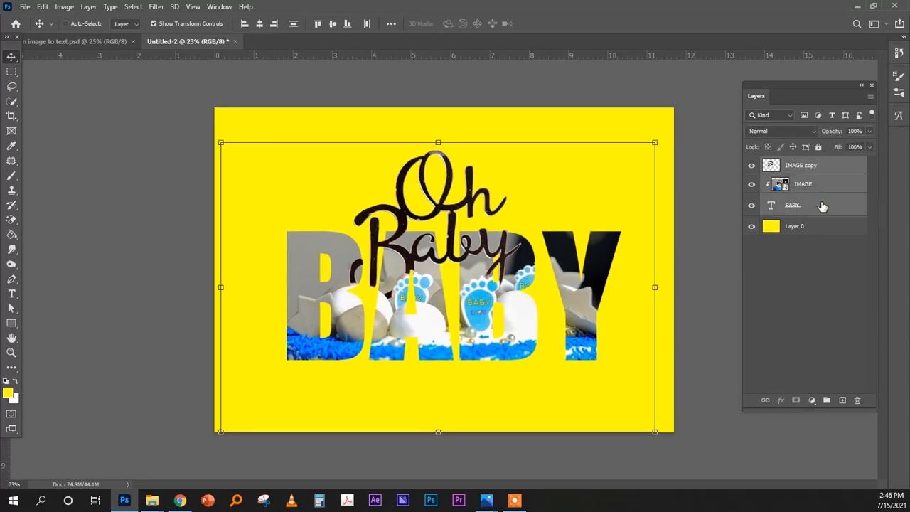
pyautogui.hotkey('ctrl', 'g')
pyautogui.doubleClick(791, 163)
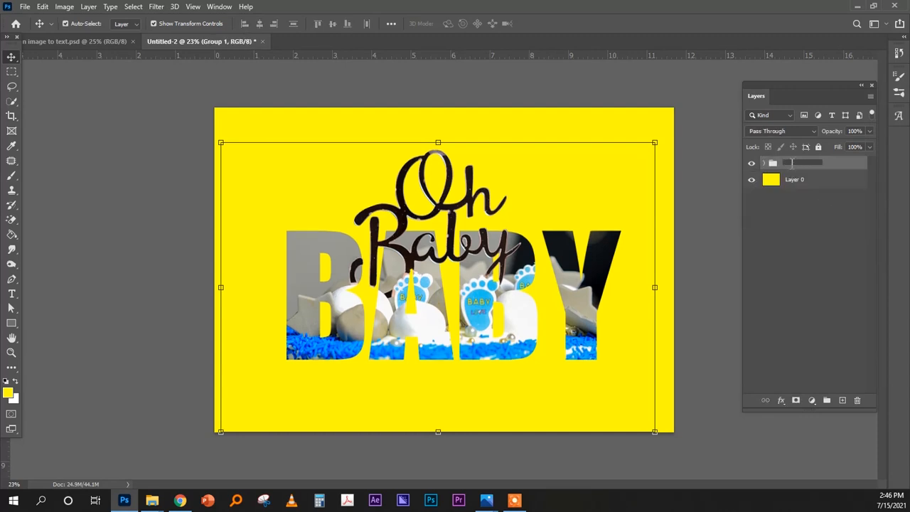
pyautogui.write('image')
pyautogui.press('Return')
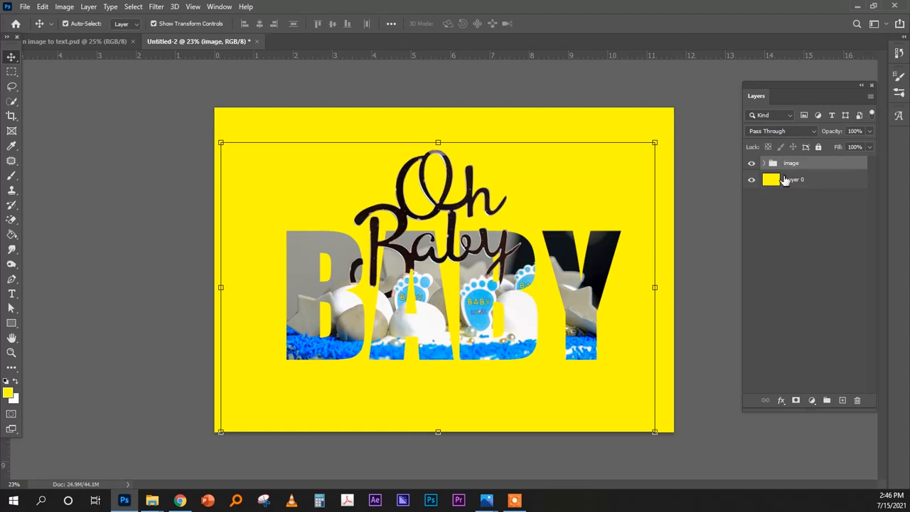
# - Add a black Multiply drop shadow to the image group with 66% opacity, 11 px distance, 18% spread and 18 px size
pyautogui.doubleClick(818, 165)
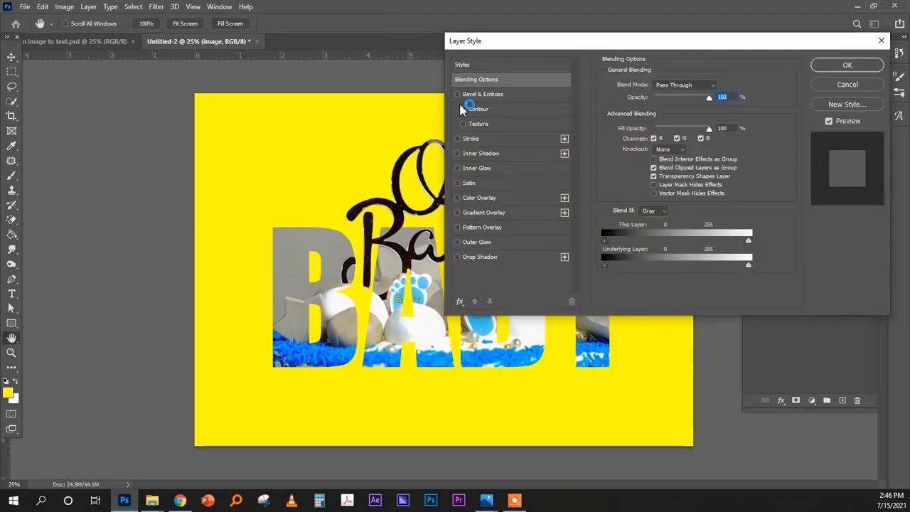
pyautogui.hotkey('ctrl', '+')
pyautogui.moveTo(375, 182); pyautogui.dragTo(215, 162)
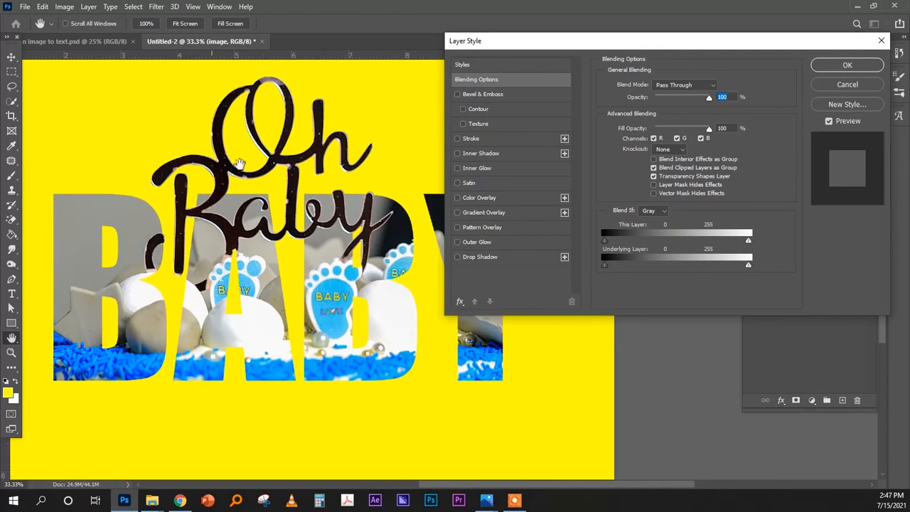
pyautogui.click(492, 258)
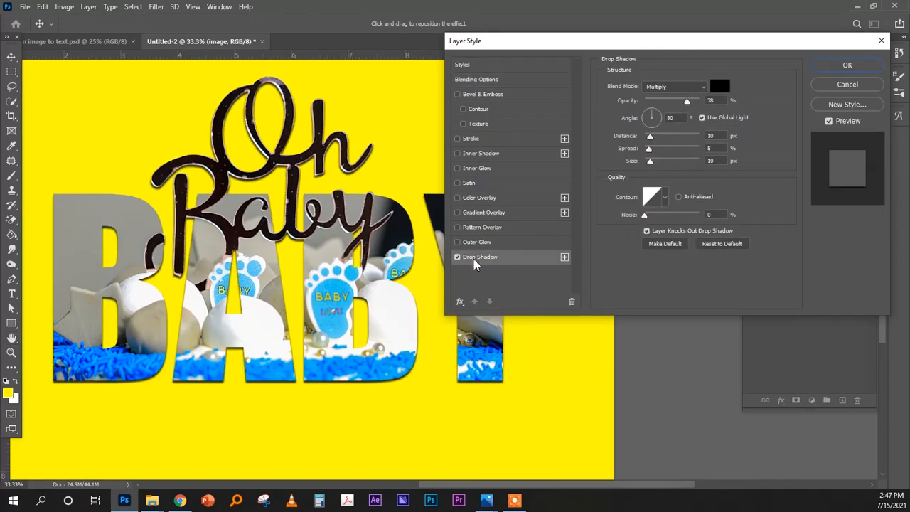
pyautogui.moveTo(653, 137); pyautogui.dragTo(656, 137)
pyautogui.click(655, 149)
pyautogui.moveTo(687, 102); pyautogui.dragTo(660, 102)
pyautogui.moveTo(654, 149); pyautogui.dragTo(667, 150)
pyautogui.moveTo(660, 101); pyautogui.dragTo(667, 101)
pyautogui.moveTo(656, 136); pyautogui.dragTo(666, 136)
pyautogui.moveTo(667, 150); pyautogui.dragTo(653, 151)
pyautogui.moveTo(650, 163)
pyautogui.mouseDown()
pyautogui.moveTo(662, 162)
pyautogui.moveTo(658, 169)
pyautogui.moveTo(664, 160)
pyautogui.mouseUp()
pyautogui.moveTo(653, 150); pyautogui.dragTo(664, 151)
pyautogui.moveTo(663, 163)
pyautogui.mouseDown()
pyautogui.moveTo(647, 168)
pyautogui.moveTo(664, 167)
pyautogui.mouseUp()
pyautogui.moveTo(666, 107); pyautogui.dragTo(660, 105)
pyautogui.moveTo(667, 153)
pyautogui.mouseDown()
pyautogui.moveTo(659, 150)
pyautogui.moveTo(656, 160)
pyautogui.mouseUp()
pyautogui.moveTo(659, 102); pyautogui.dragTo(665, 101)
pyautogui.moveTo(662, 142); pyautogui.dragTo(658, 142)
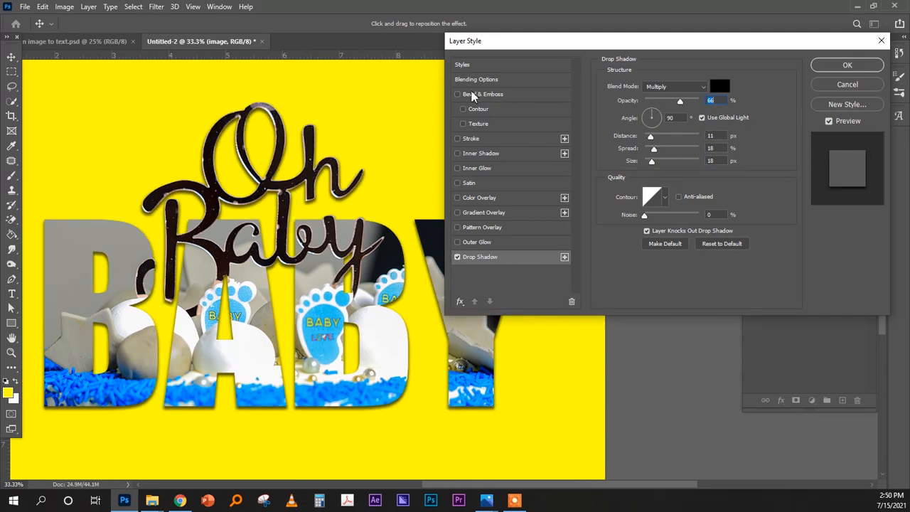
# - Add a smooth Inner Bevel to the image group with 230% depth and about 16 px size, and apply the layer style
pyautogui.click(474, 95)
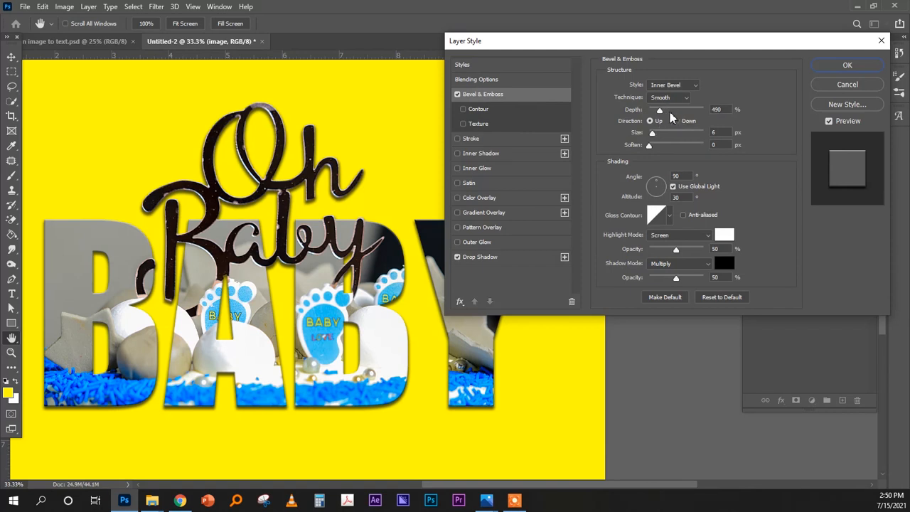
pyautogui.moveTo(668, 119); pyautogui.dragTo(657, 135)
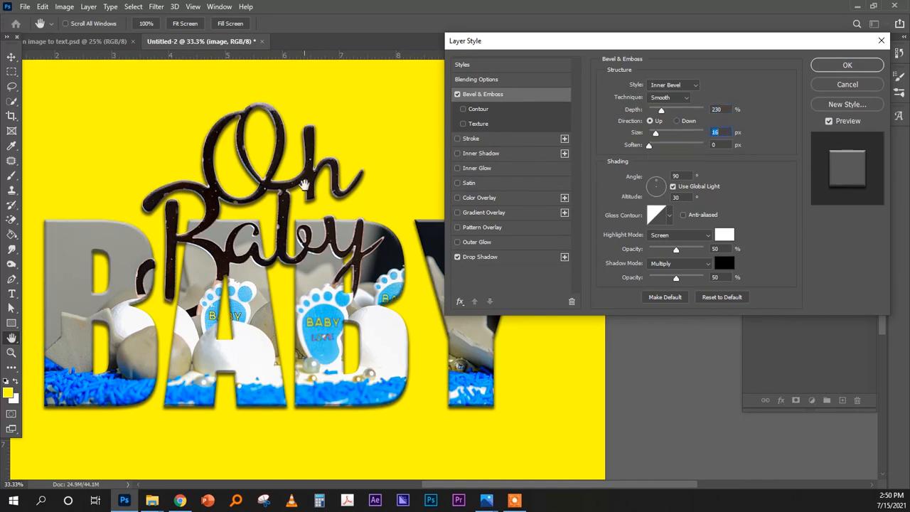
pyautogui.click(819, 64)
pyautogui.hotkey('ctrl', '-')
pyautogui.hotkey('ctrl', '-')
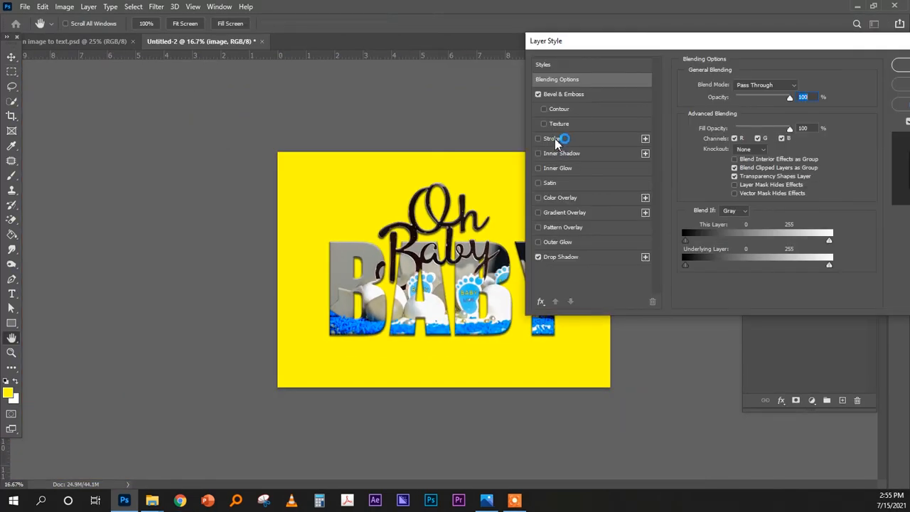
# - Add a white (ffffff) outside stroke of 1 px to the image group
pyautogui.click(555, 140)
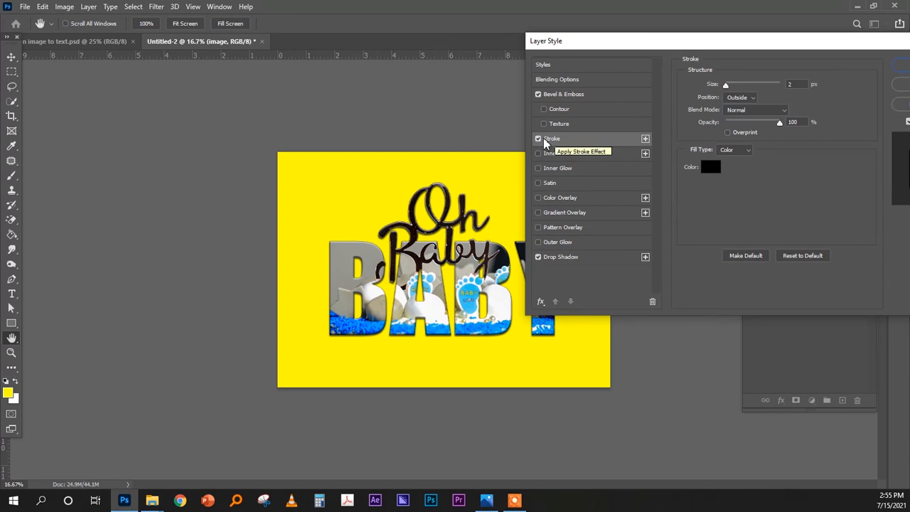
pyautogui.click(712, 168)
pyautogui.moveTo(630, 158); pyautogui.dragTo(553, 128)
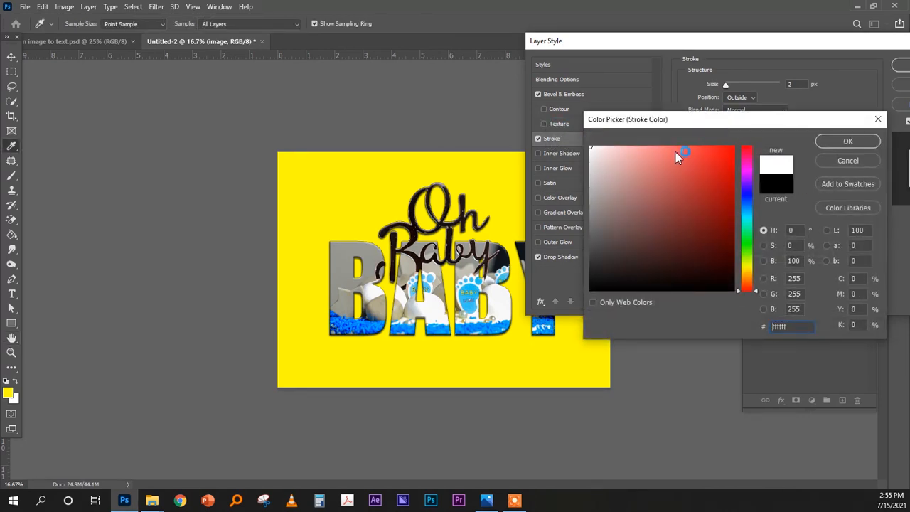
pyautogui.click(848, 141)
pyautogui.moveTo(726, 86); pyautogui.dragTo(724, 86)
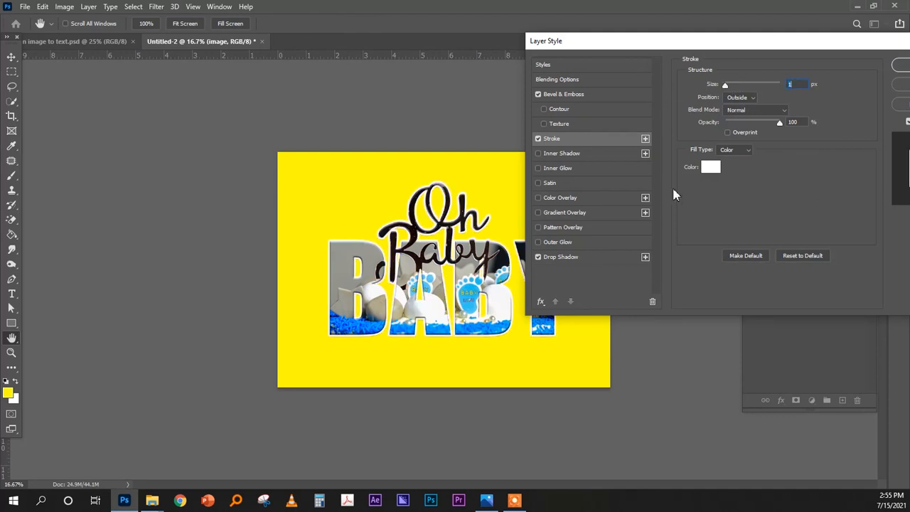
# - Set the image group's drop shadow distance to 22 px and its white stroke size to 18 px
pyautogui.click(569, 257)
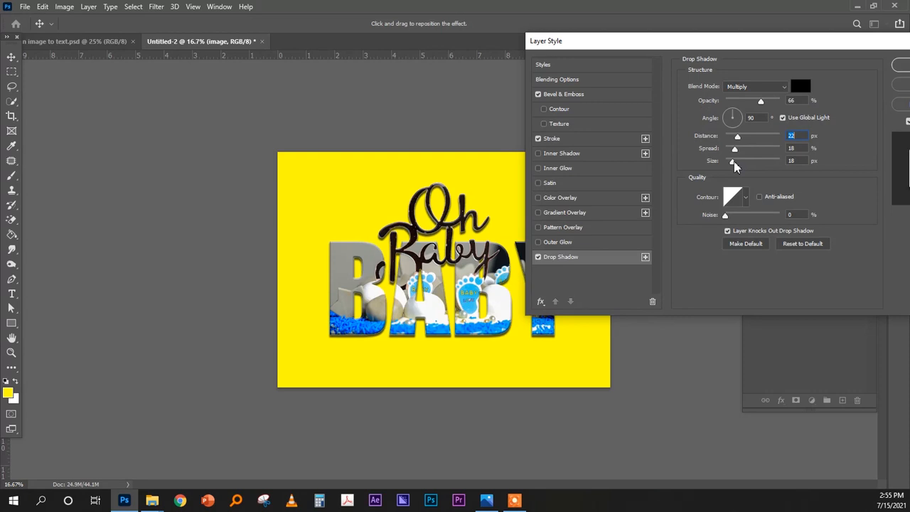
pyautogui.click(595, 141)
pyautogui.moveTo(725, 85); pyautogui.dragTo(733, 85)
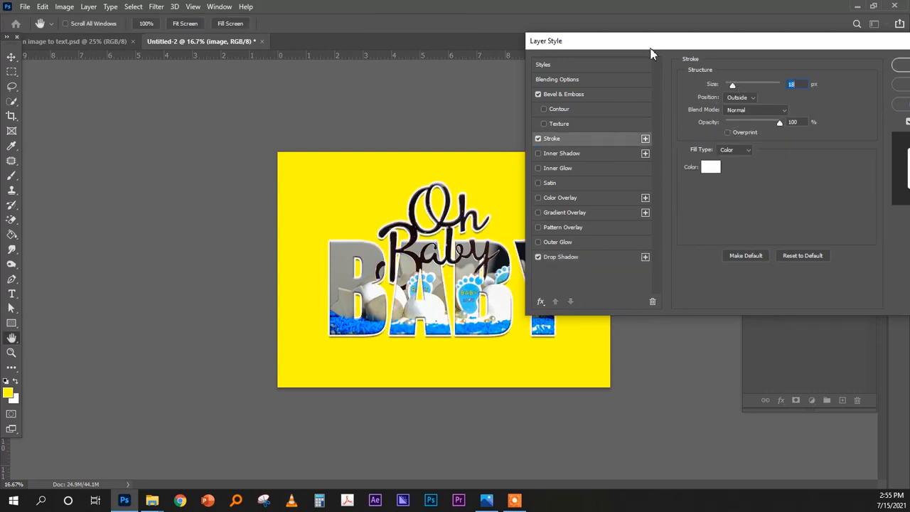
pyautogui.moveTo(684, 40); pyautogui.dragTo(502, 40)
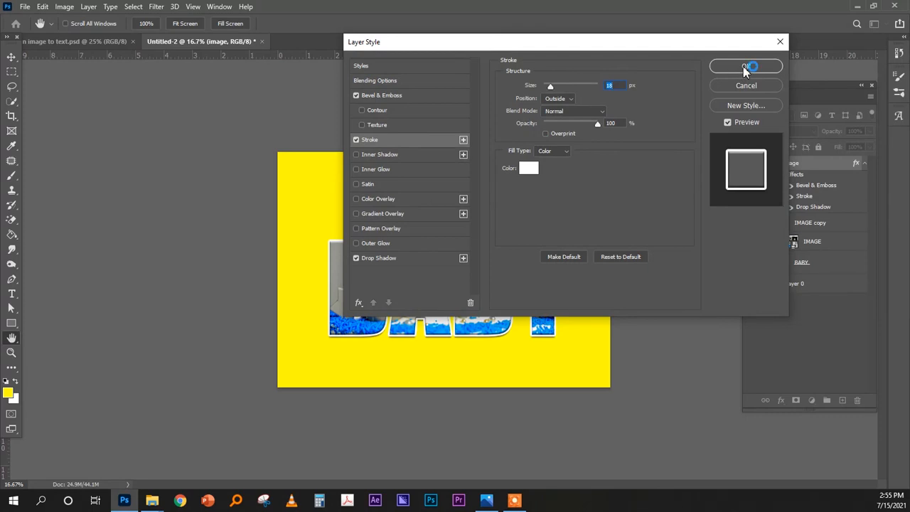